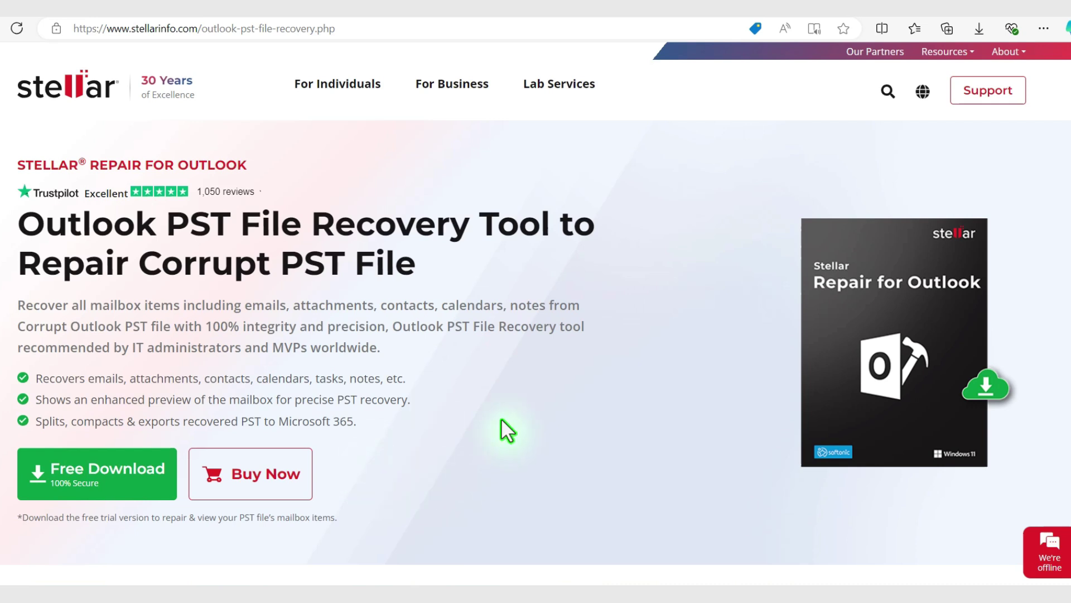
- Scroll the Stellar product page down to the 'When to use Outlook PST File Recovery?' section
scroll(485, 423, down, 5)
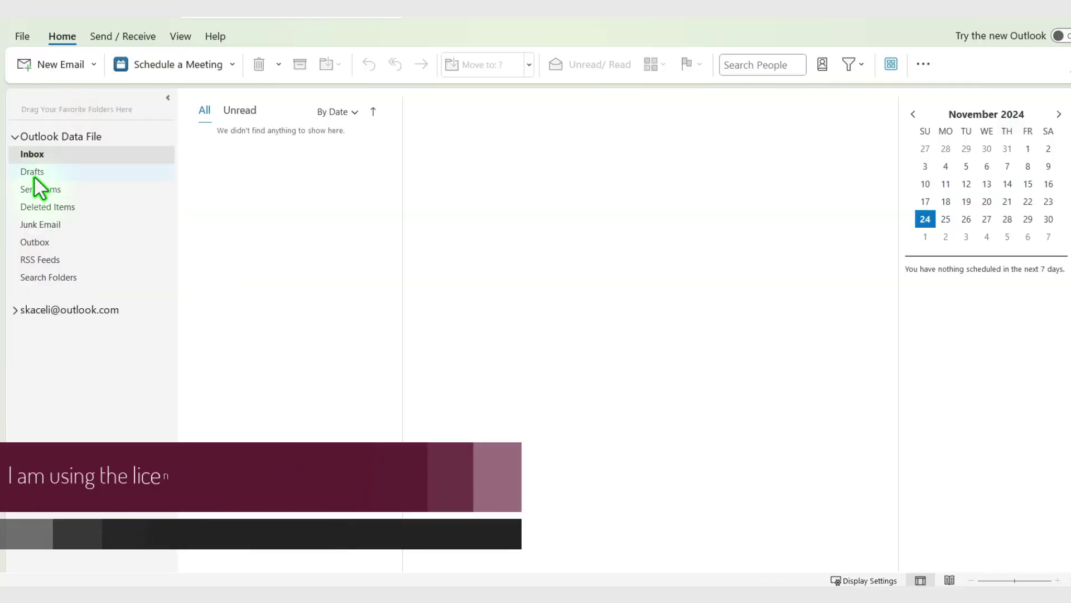
- Check that Drafts, Outbox and RSS Feeds under Outlook Data File are empty, then close Outlook
click(33, 173)
click(36, 243)
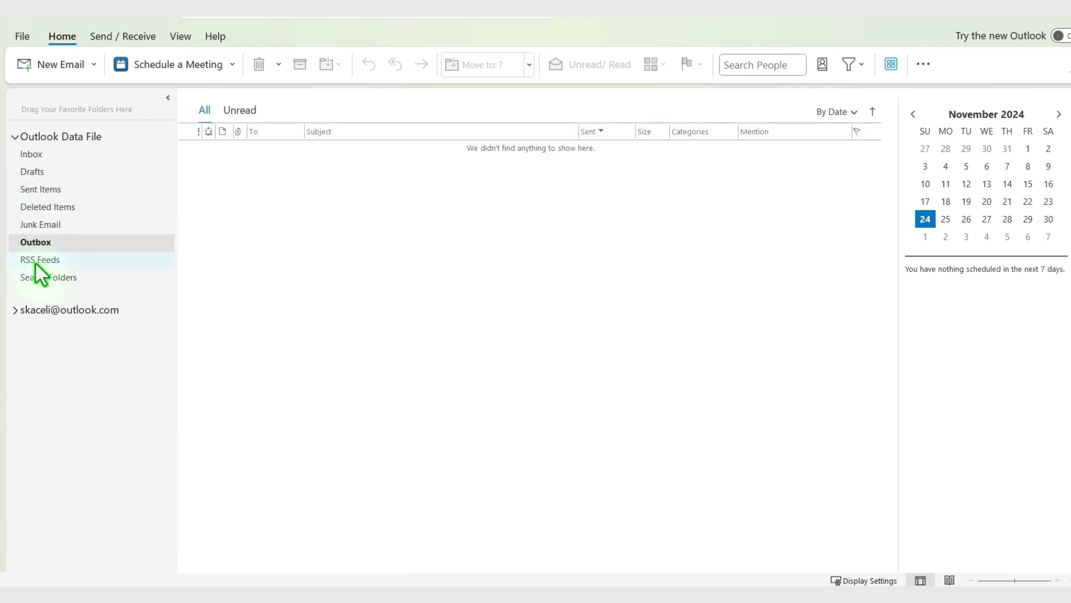
click(35, 261)
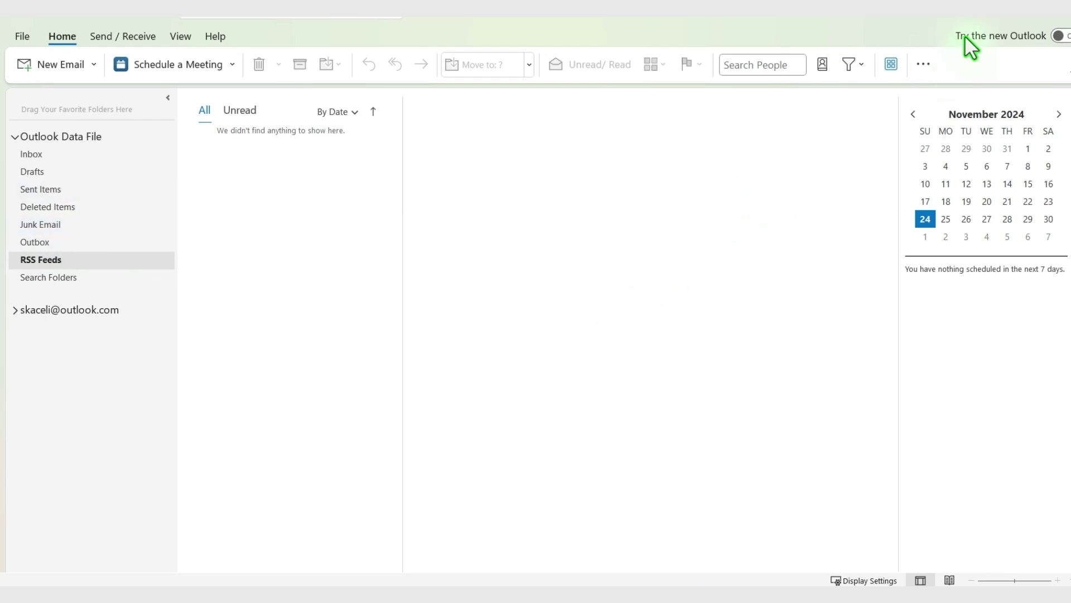
click(1060, 25)
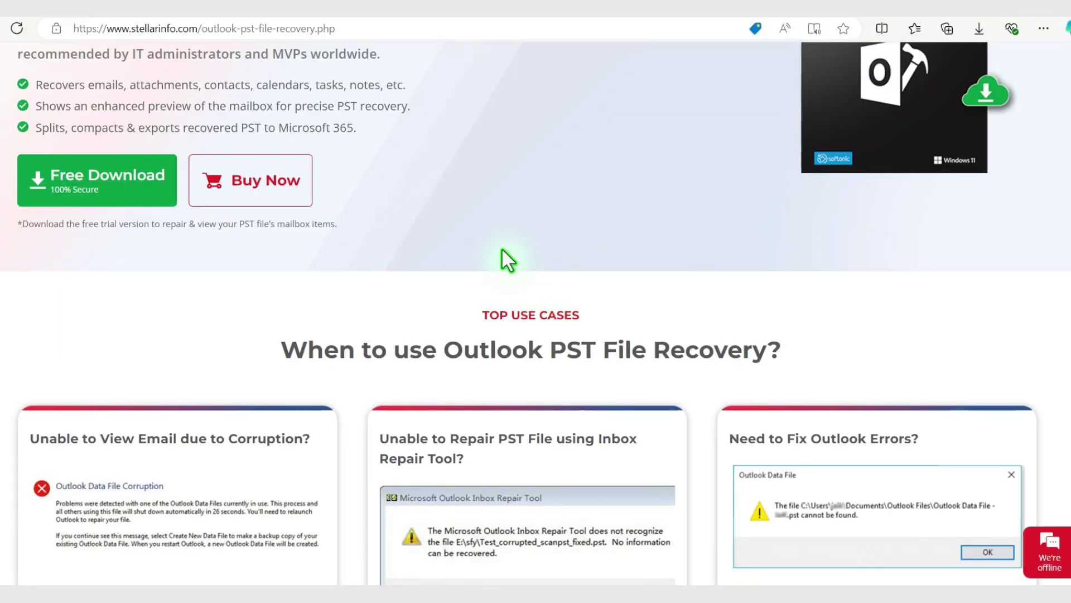
- Select the product heading at the top, dismiss the setup language prompt, and open Windows search
scroll(461, 270, up, 5)
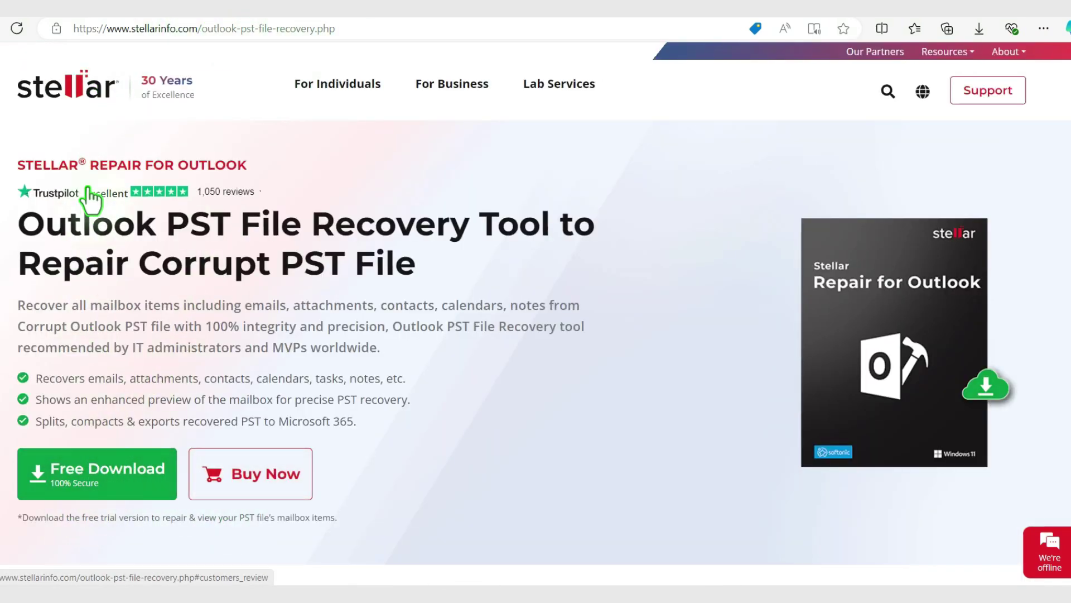
drag(17, 164, 249, 168)
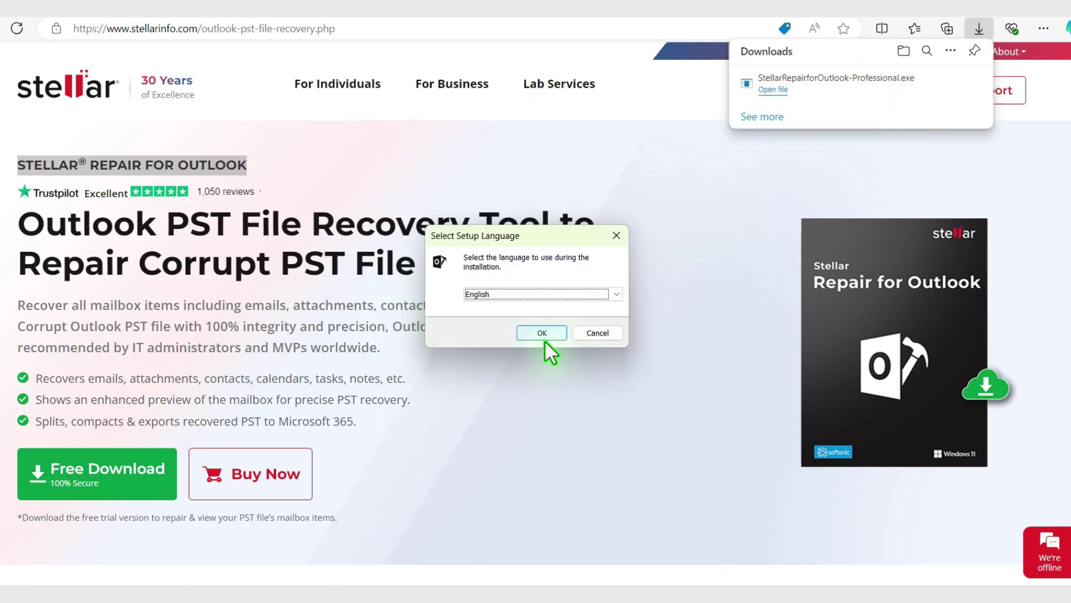
click(600, 334)
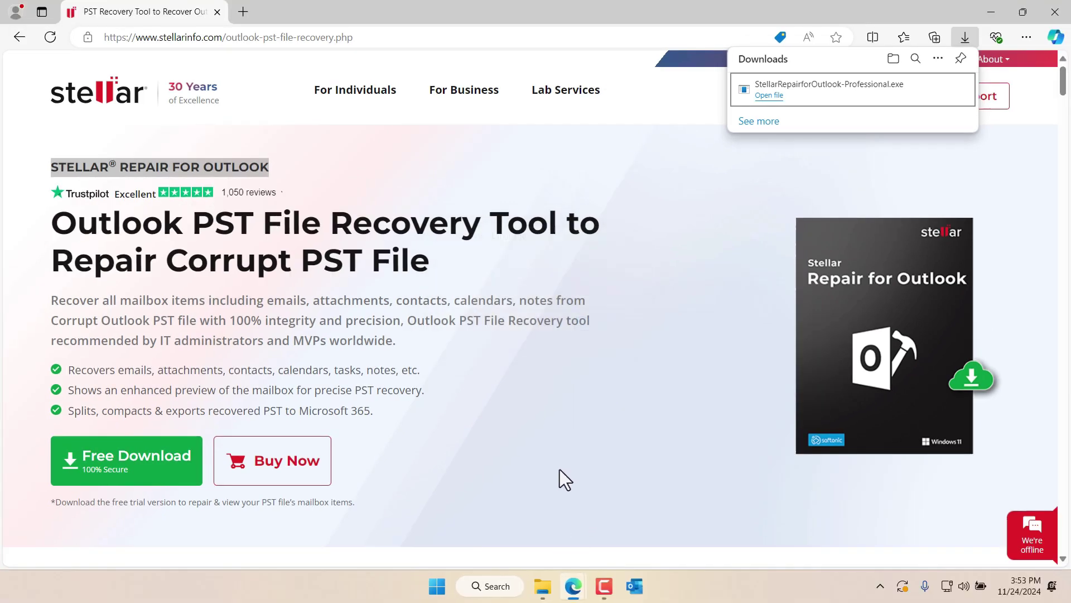
click(491, 586)
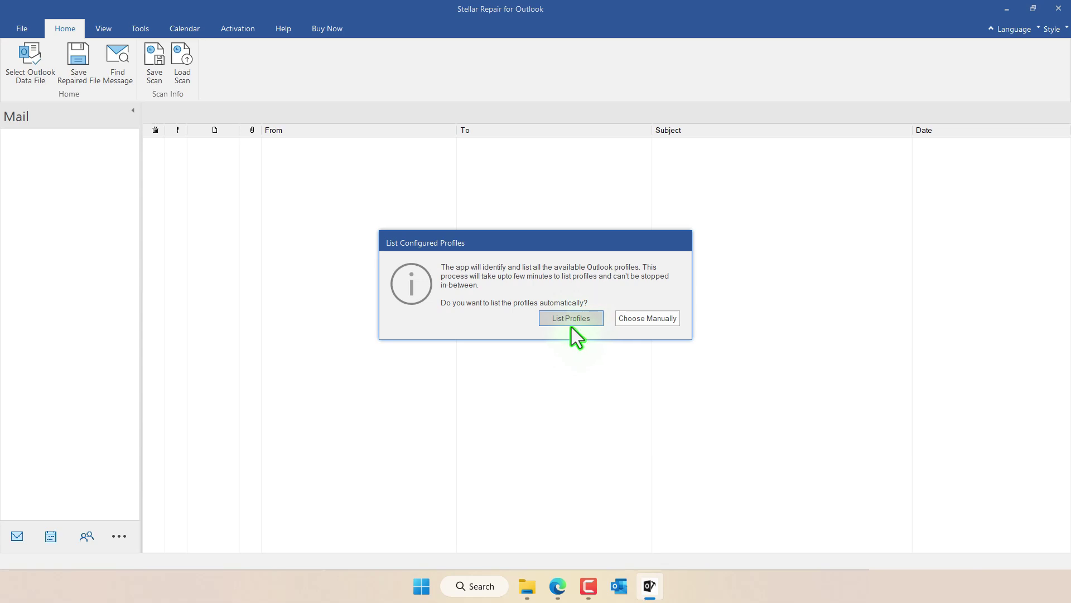
- Show the Outlook Profiles folder holding a Backup folder and the 285,465 KB data file
click(645, 319)
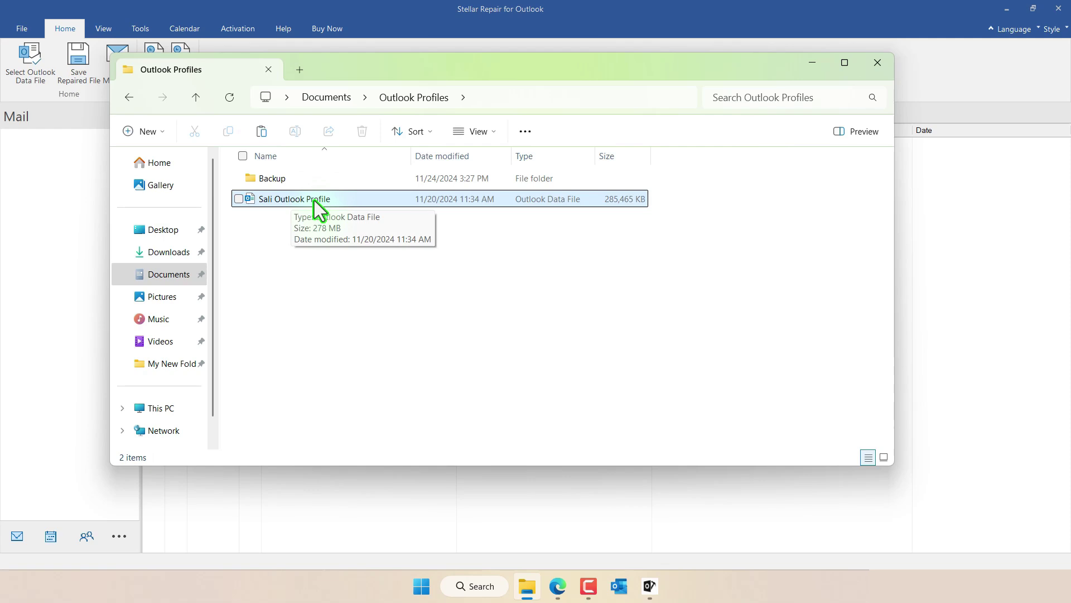
- Manually select the .pst from Documents > Outlook Profiles and run the repair on it
click(988, 331)
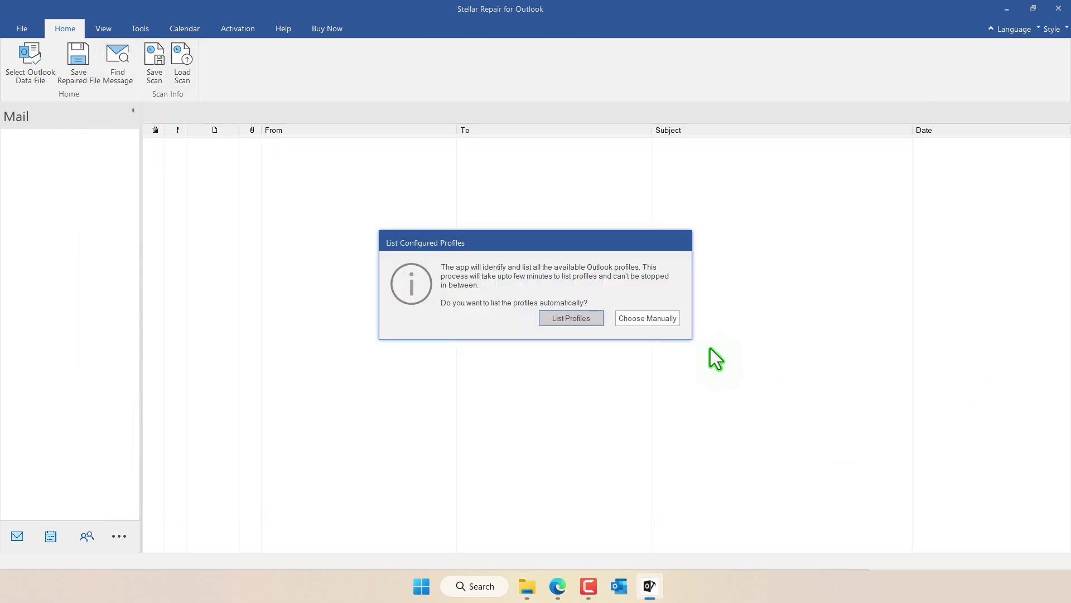
click(648, 319)
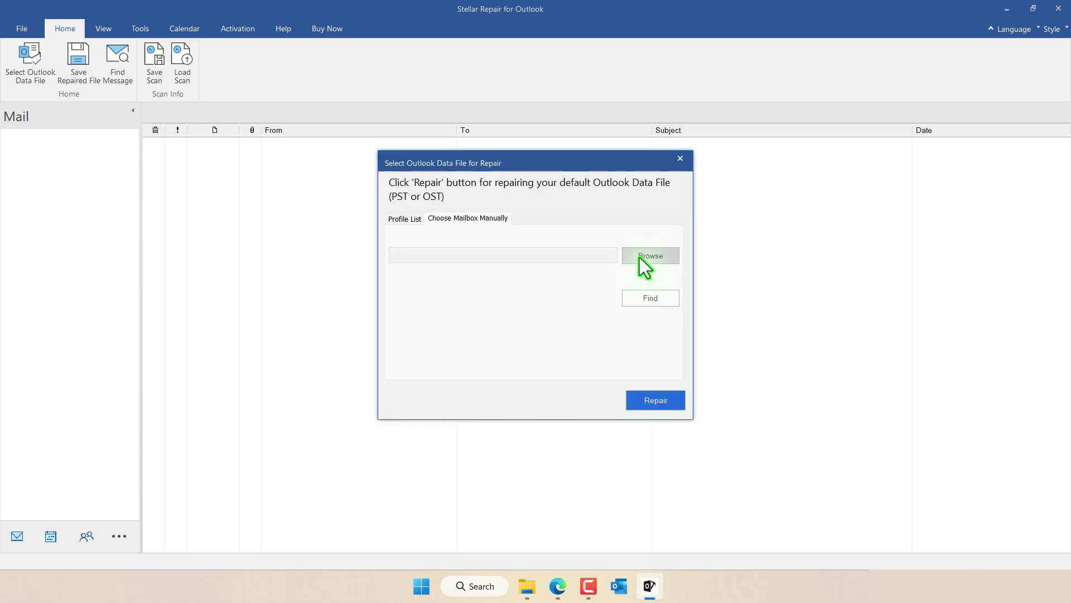
click(639, 256)
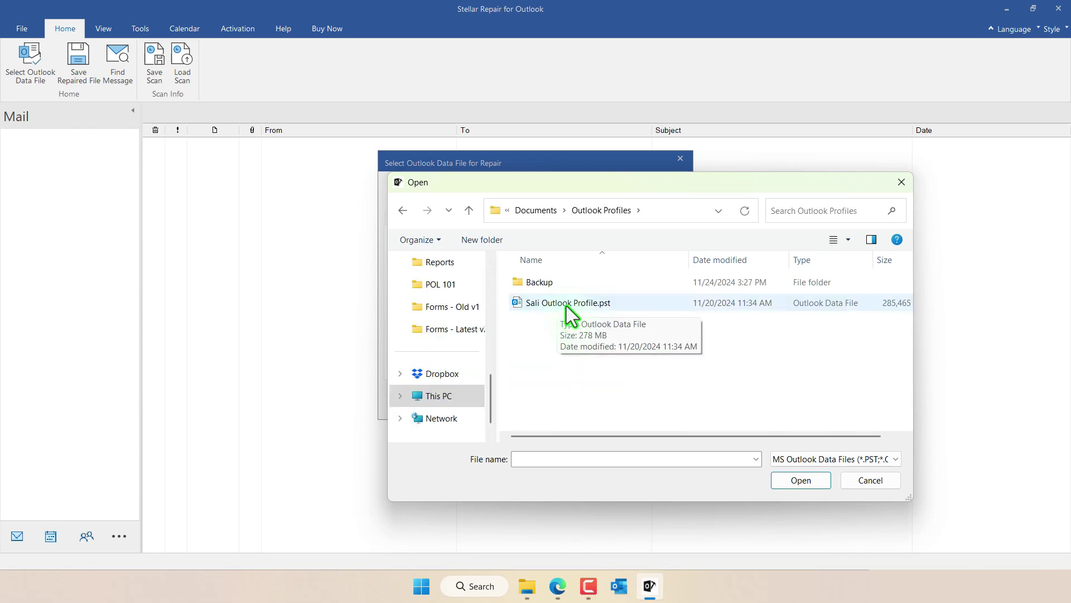
click(567, 305)
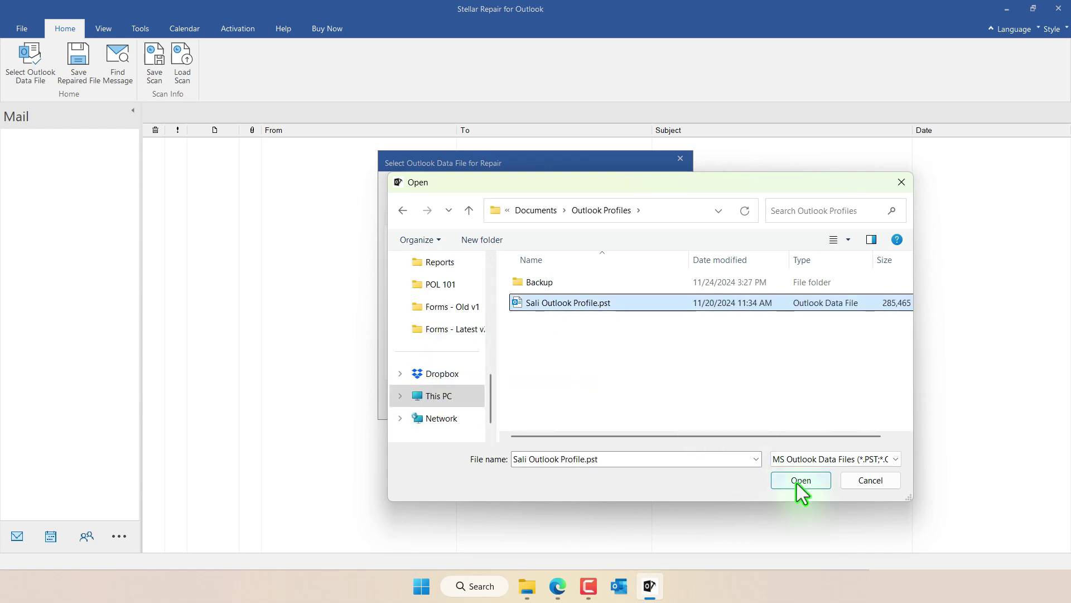
click(798, 482)
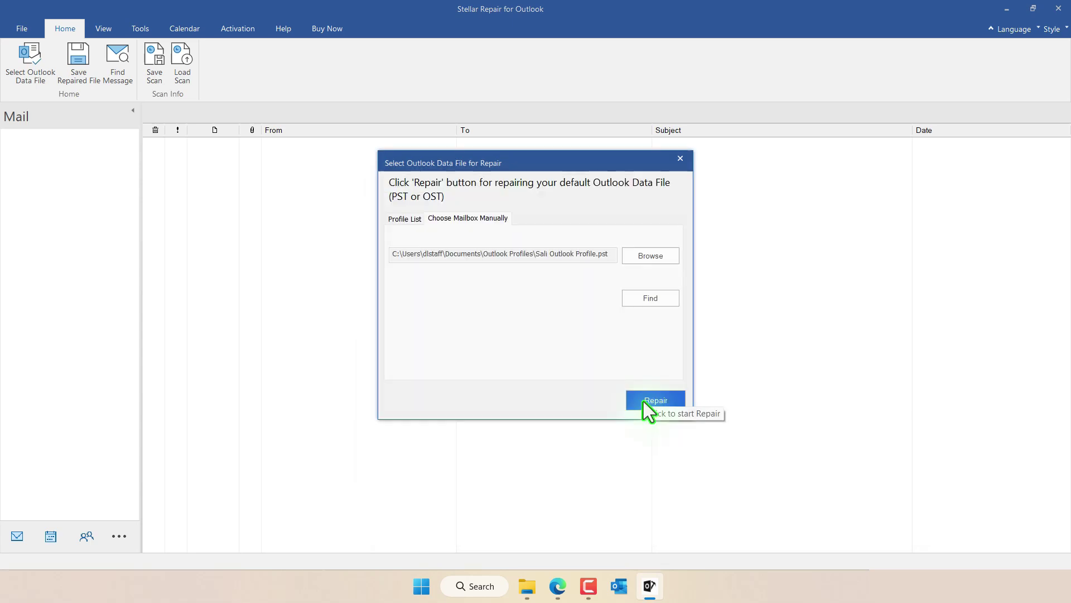
click(655, 400)
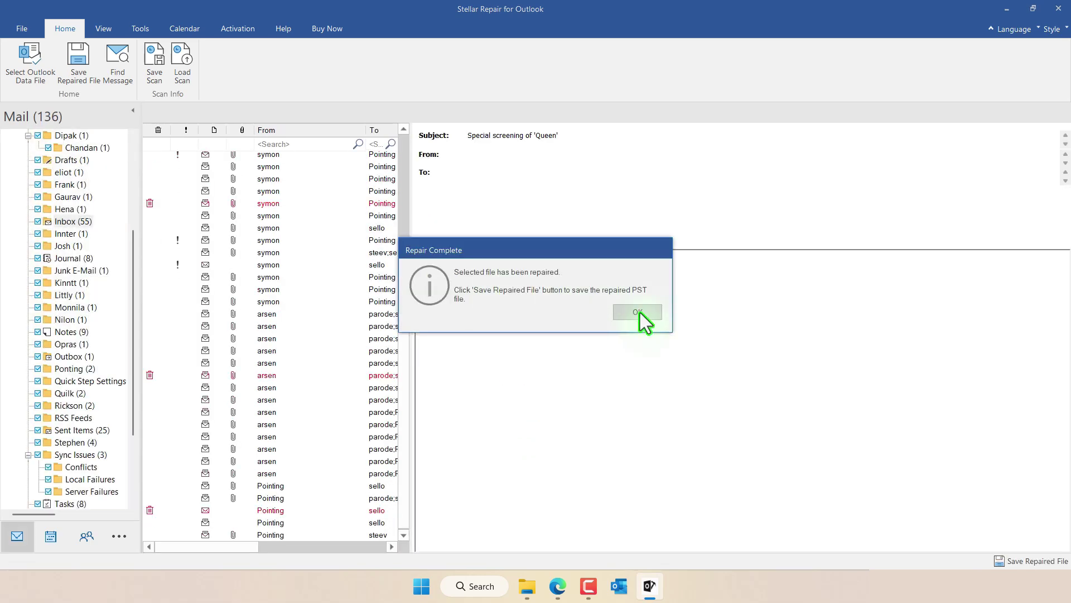
- Acknowledge Repair Complete, preview 'RE: Testing Mail No. 1001._0000', and select the 55-item Inbox
click(638, 311)
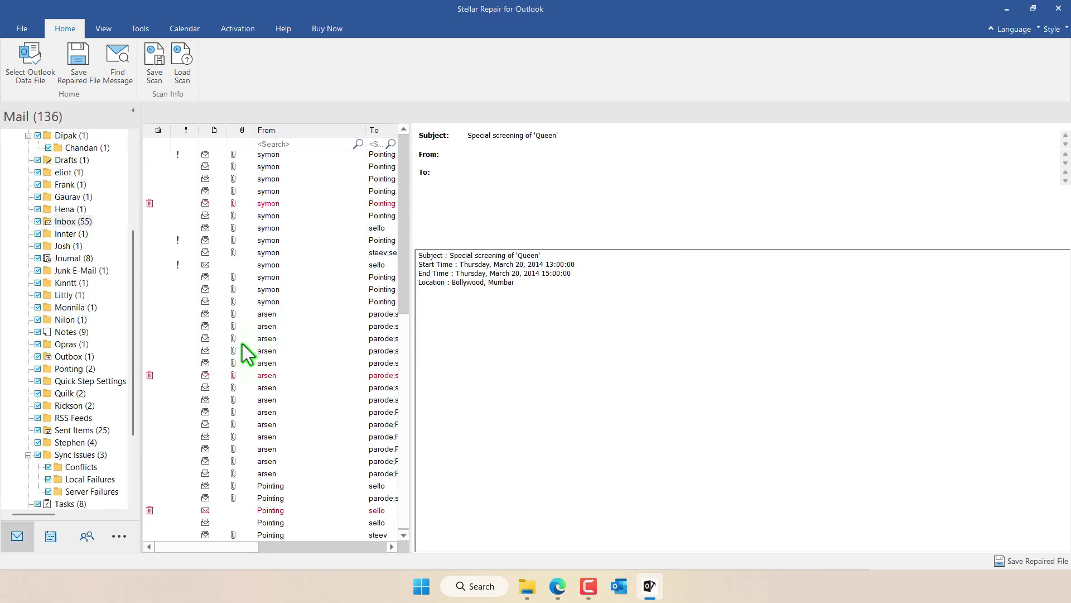
scroll(242, 357, down, 5)
scroll(241, 367, up, 2)
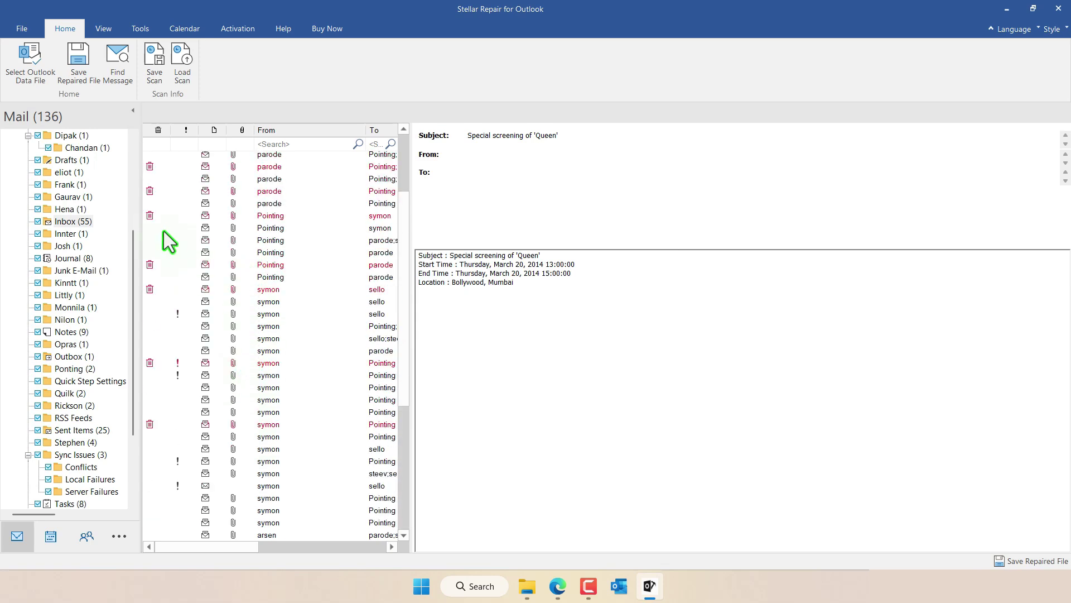
scroll(265, 425, up, 3)
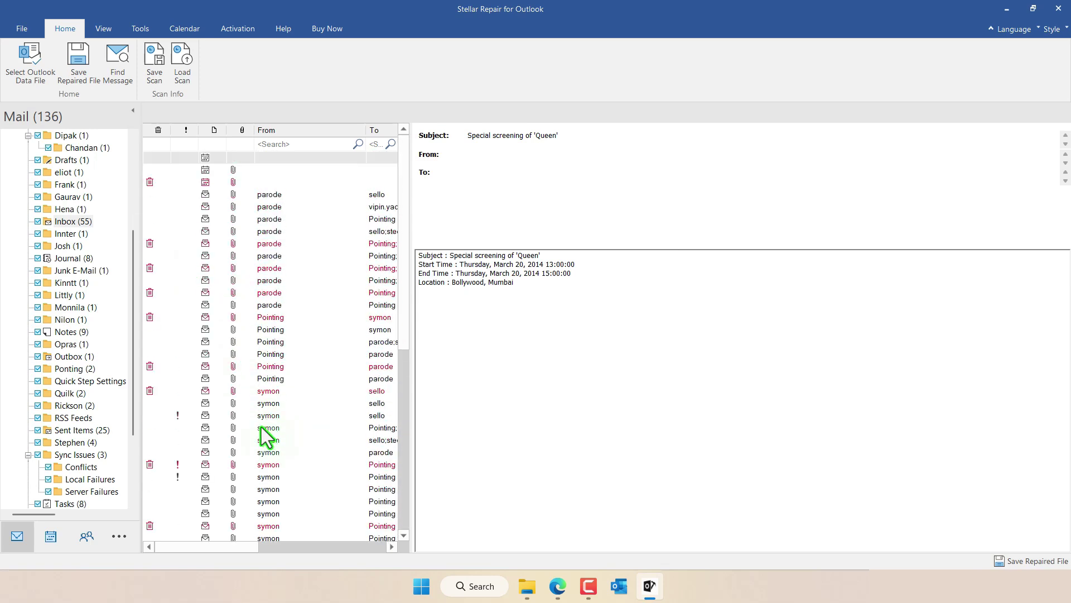
scroll(286, 330, down, 2)
click(271, 268)
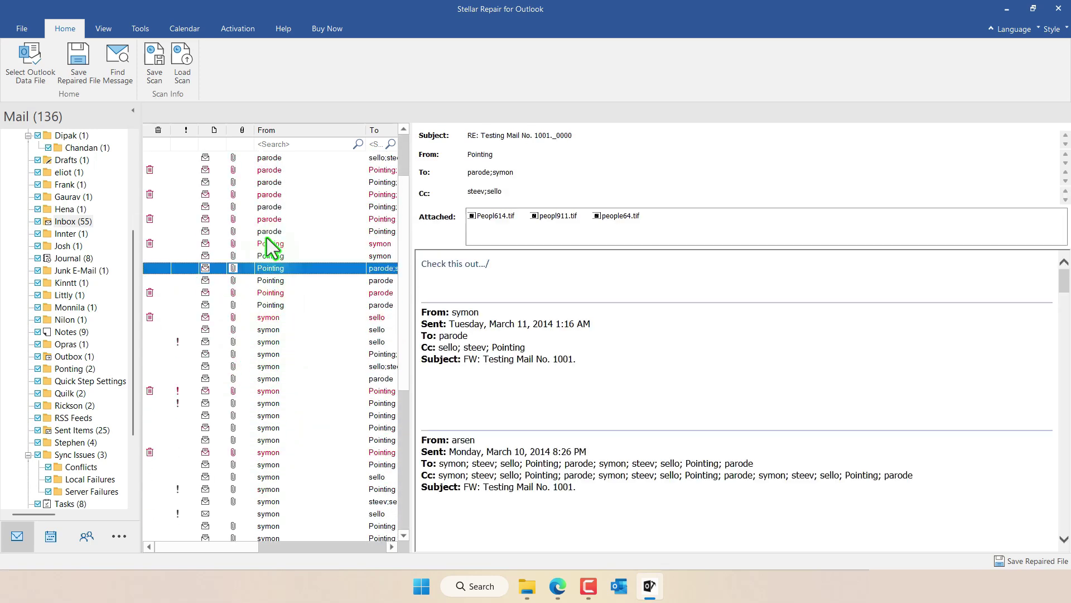
click(73, 223)
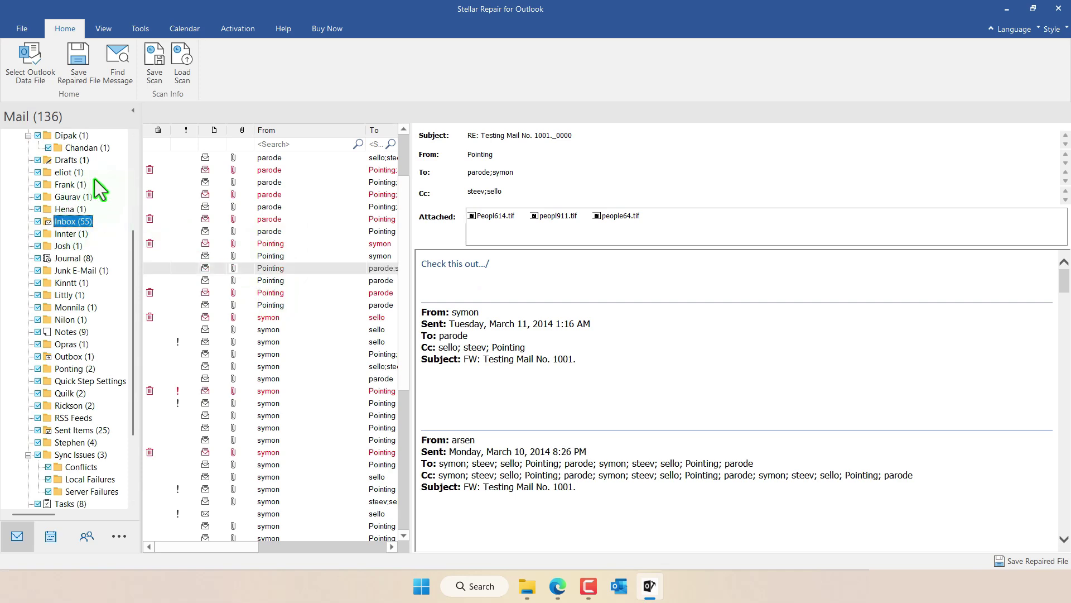
- Start saving the repaired mailbox, keeping PST as the save format
click(82, 69)
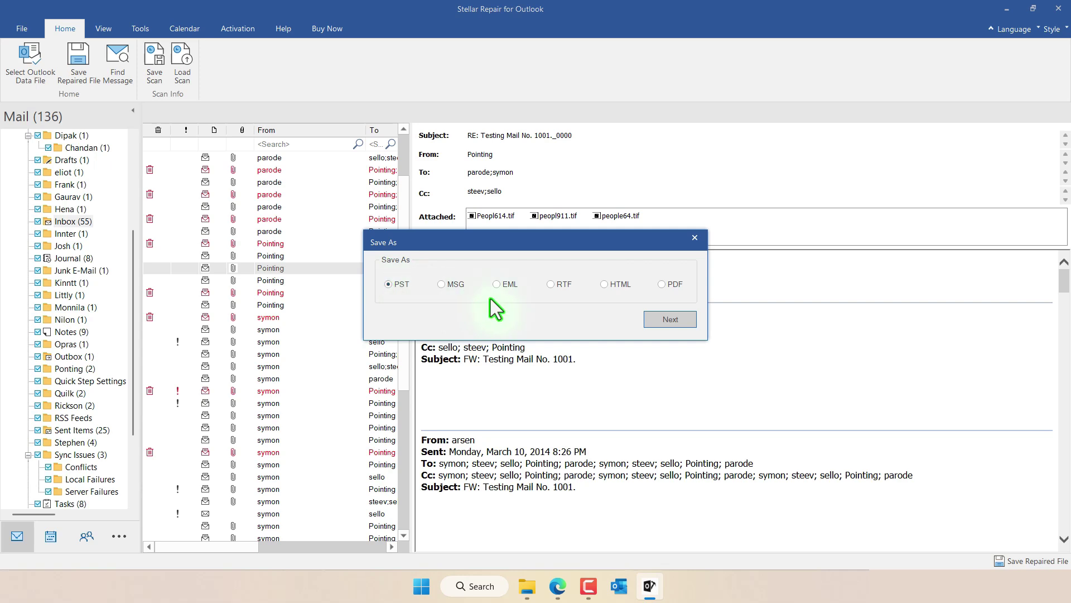
click(673, 323)
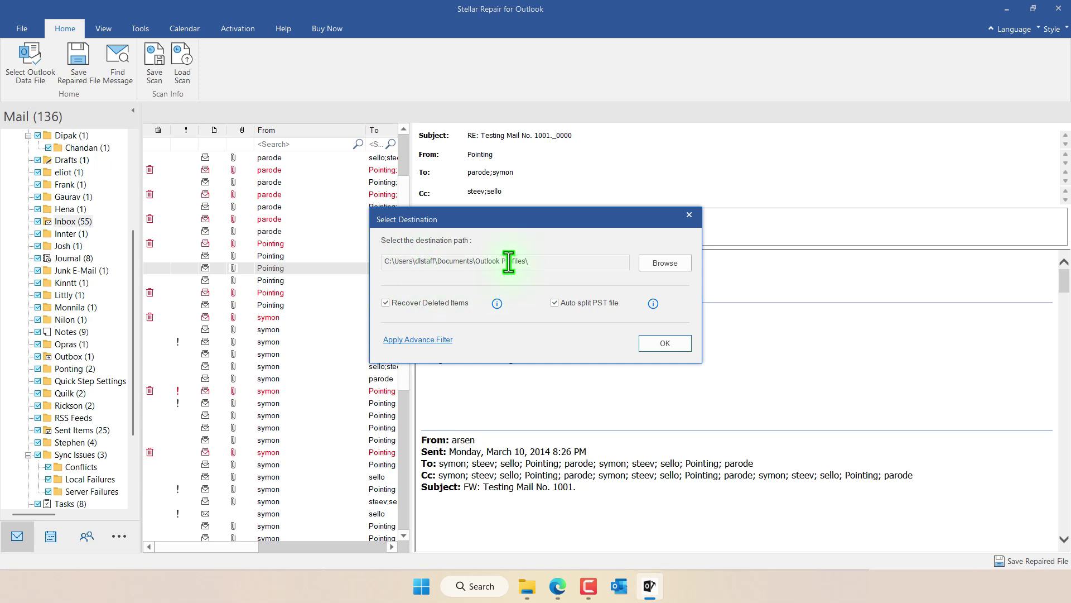
- Set Documents > Outlook Profiles as the destination and save the 474.94 MB repaired PST there
click(661, 264)
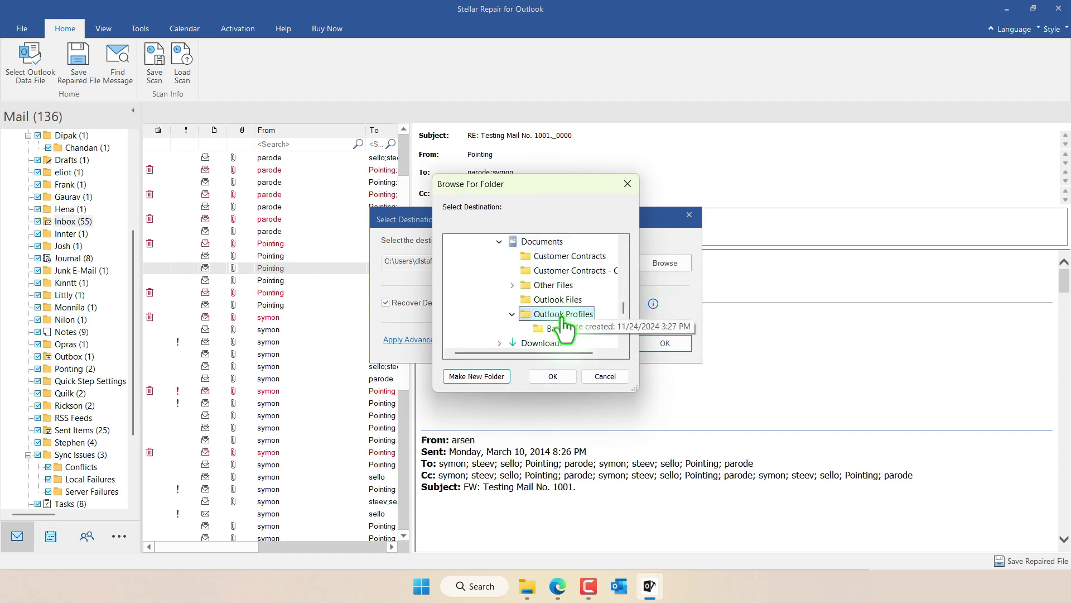
click(553, 377)
click(666, 344)
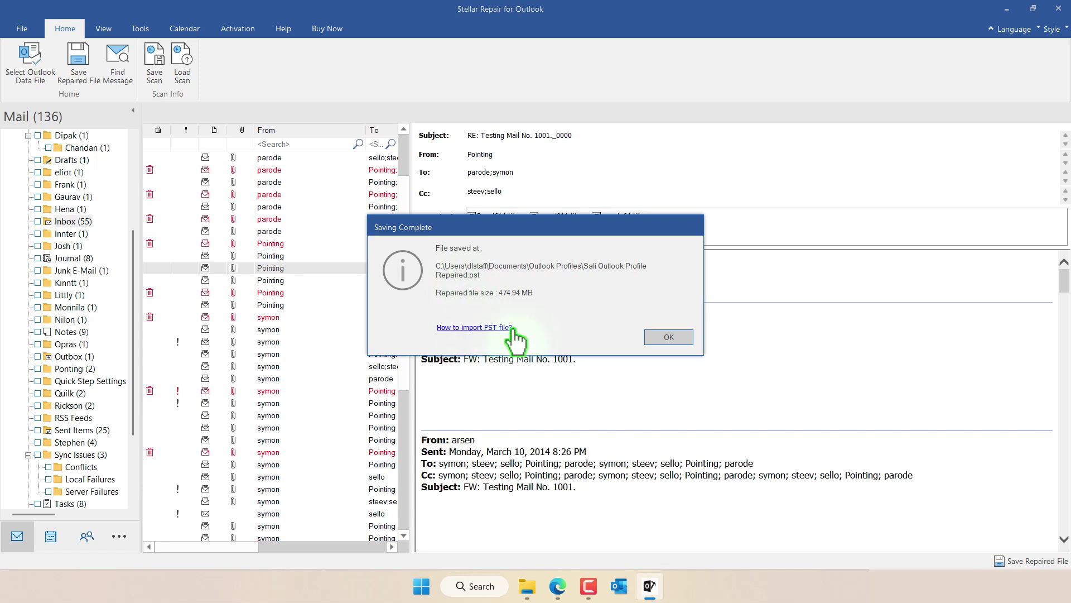
- Dismiss Saving Complete, select the 486,345 KB repaired .pst in Outlook Profiles, and switch to Outlook
click(654, 335)
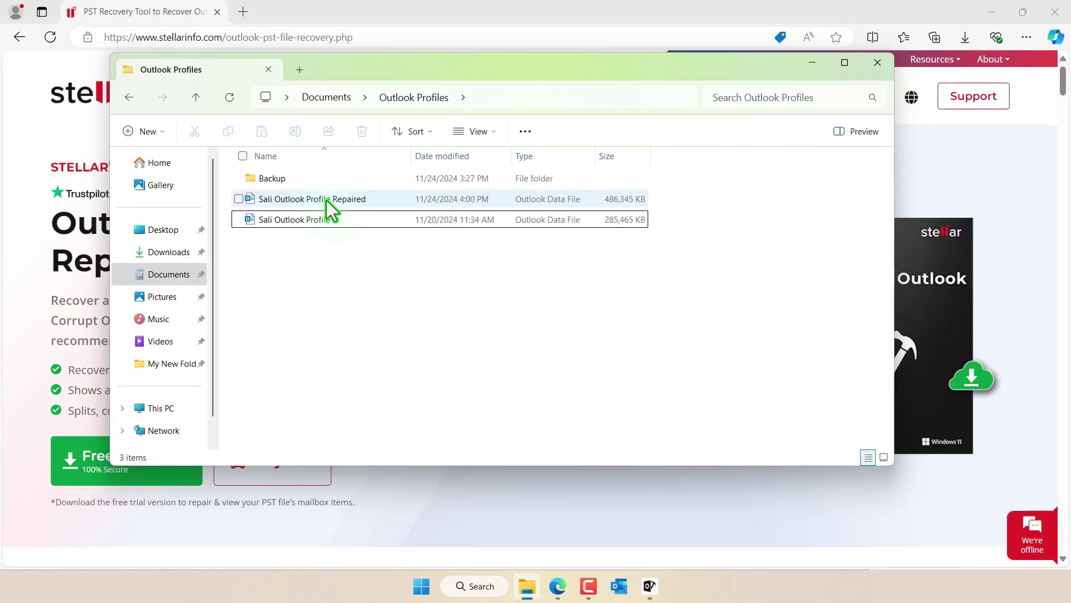
click(326, 200)
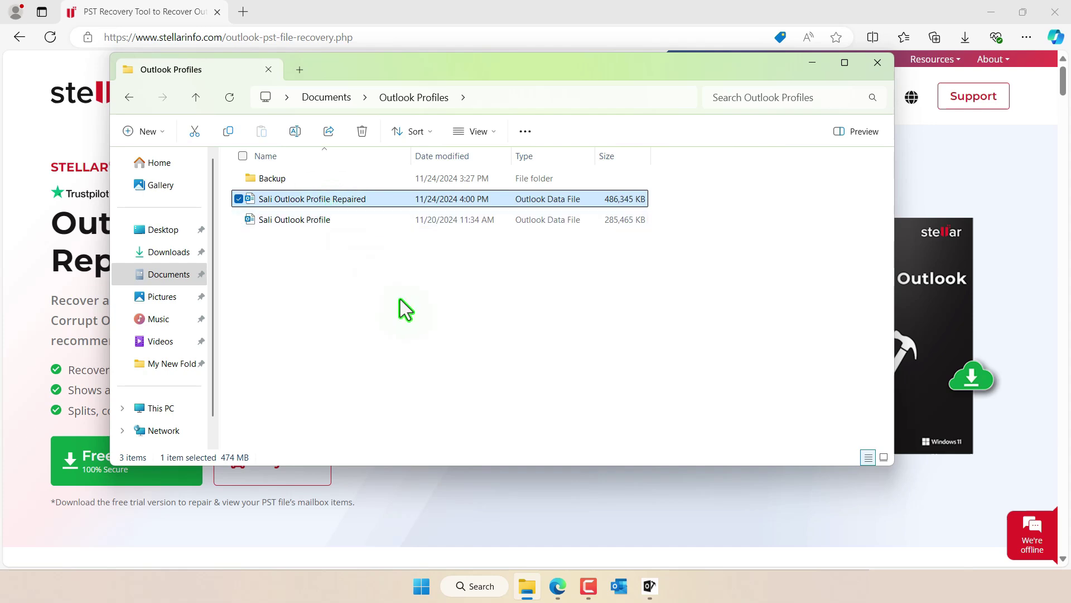
click(619, 589)
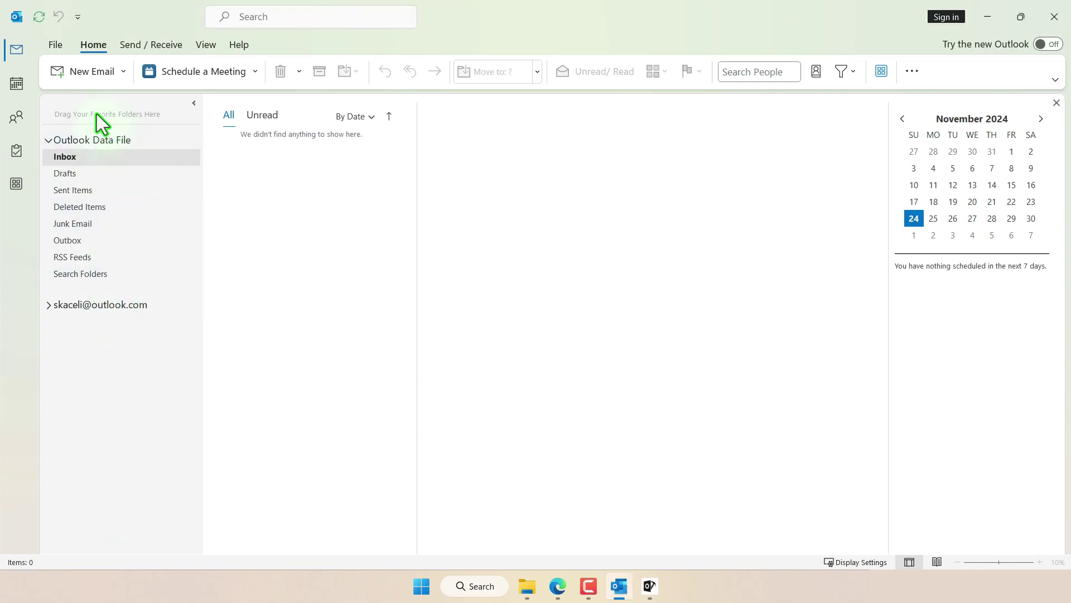
- Open the repaired .pst from Outlook Profiles through File > Open & Export > Open Outlook Data File
click(56, 45)
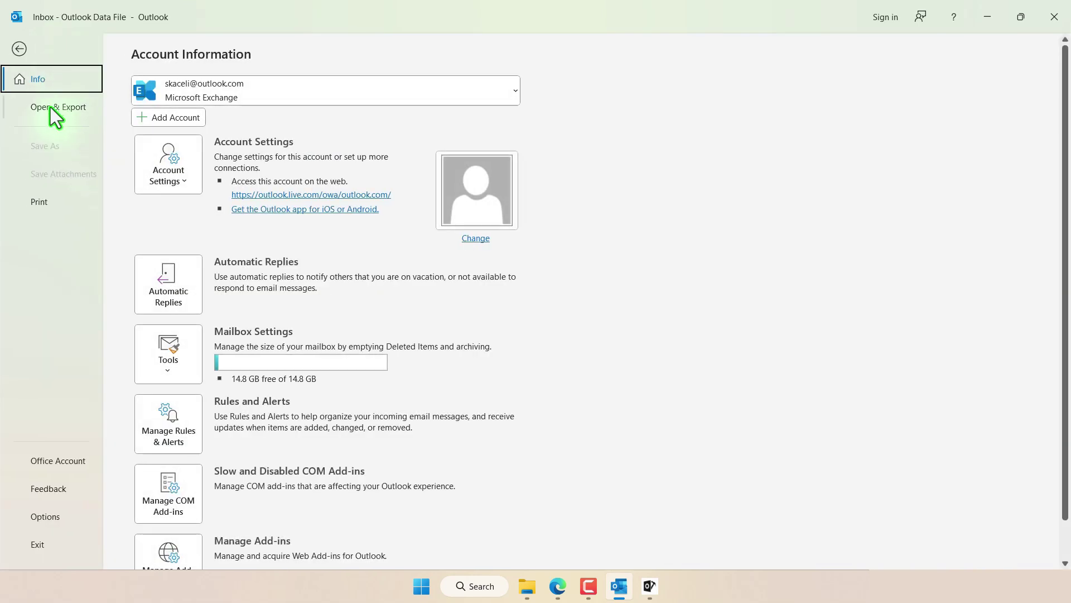
click(87, 114)
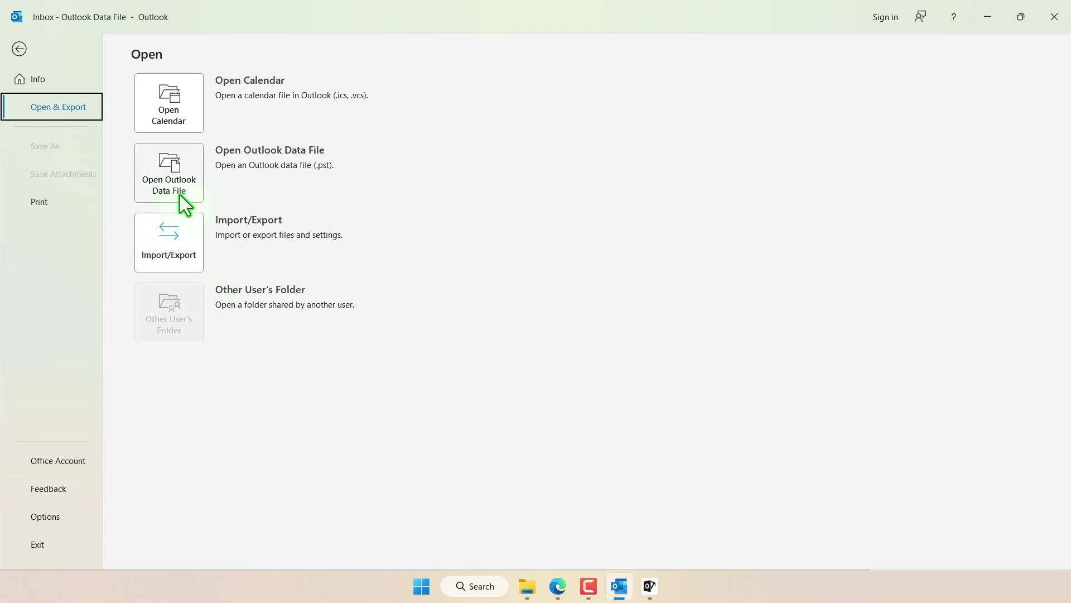
click(175, 179)
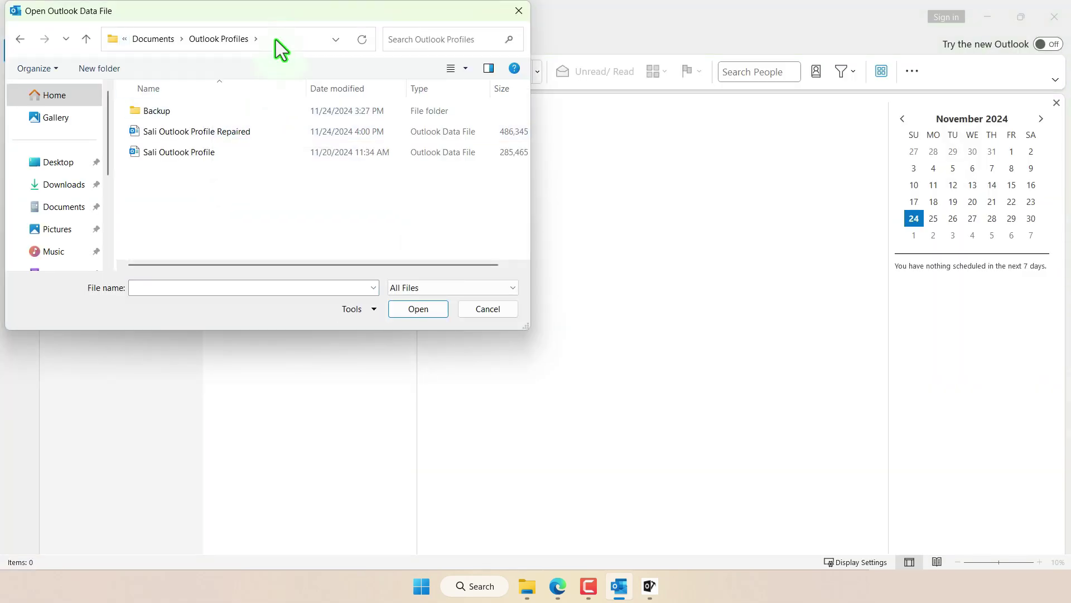
click(233, 133)
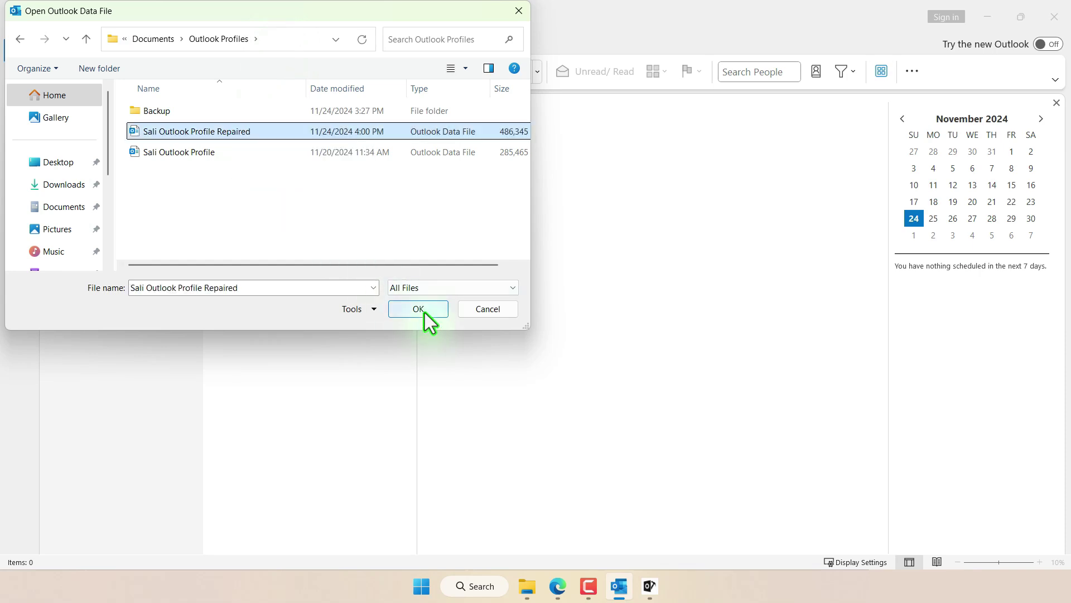
click(425, 314)
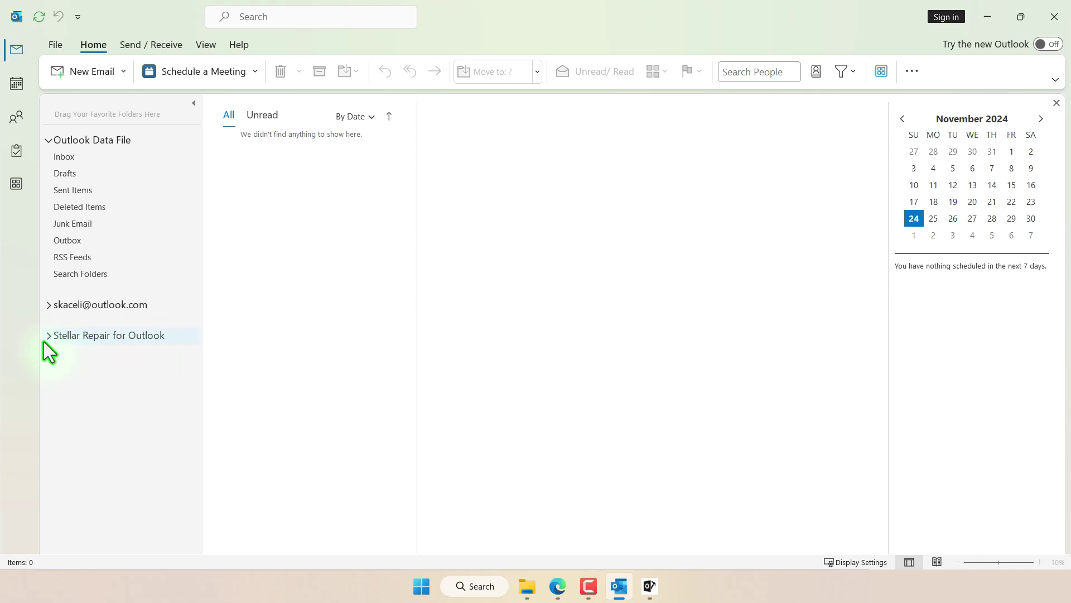
- Expand the Stellar Repair for Outlook data file, browse a recovered mail folder, view its one recovered contact, then return to Mail
click(48, 335)
click(56, 402)
scroll(81, 490, down, 2)
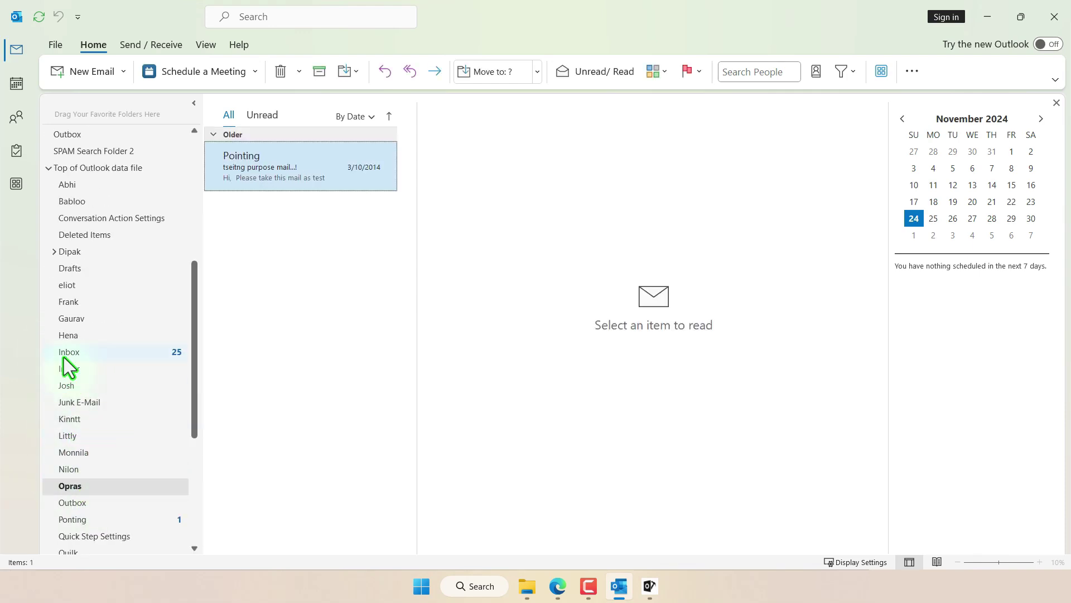
scroll(92, 304, up, 2)
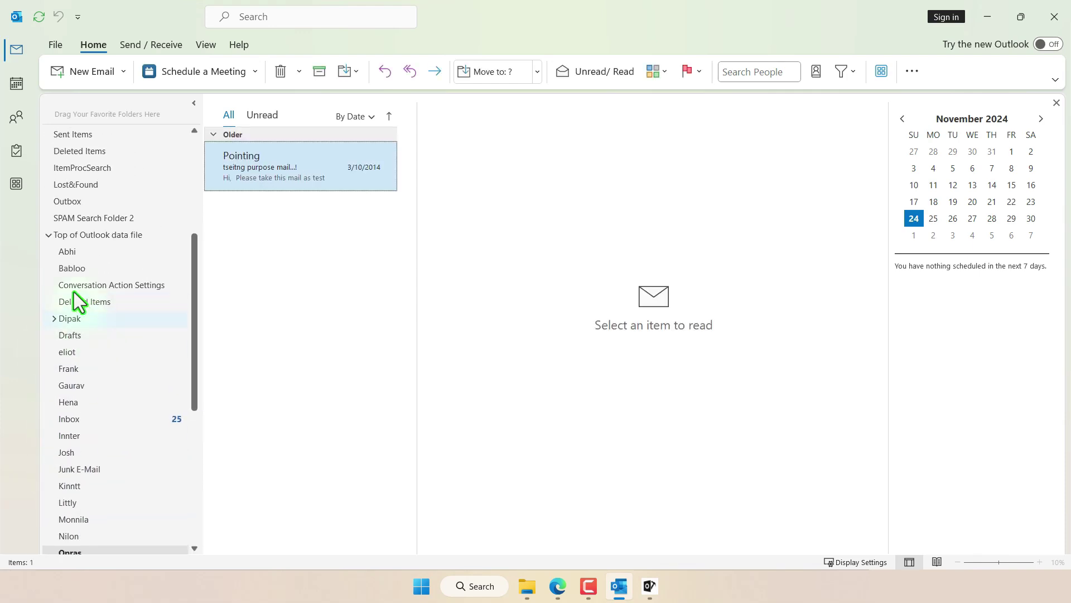
scroll(84, 287, up, 1)
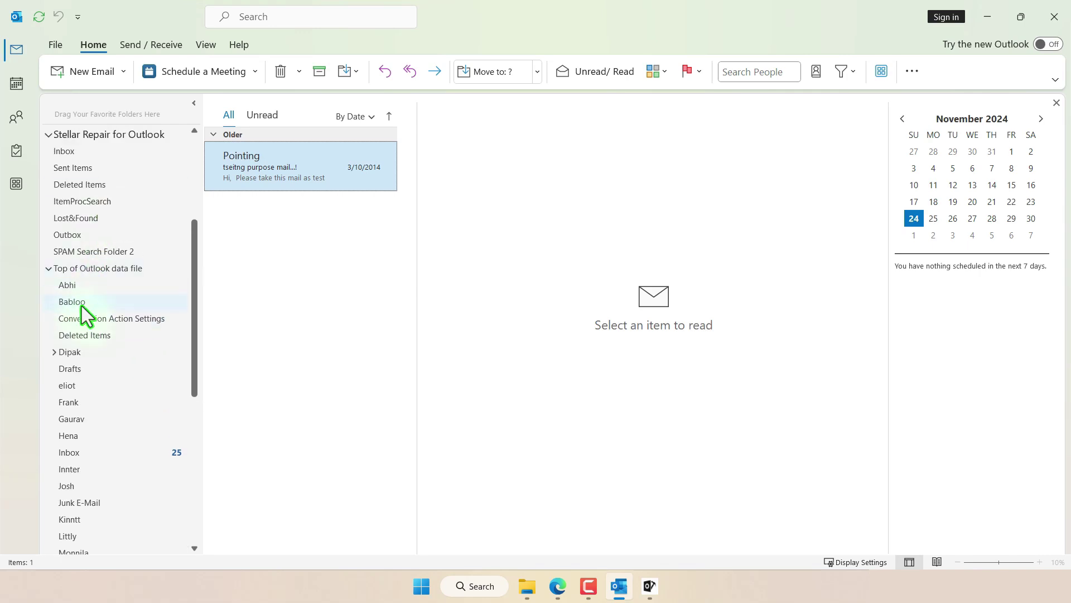
scroll(95, 390, down, 5)
click(70, 165)
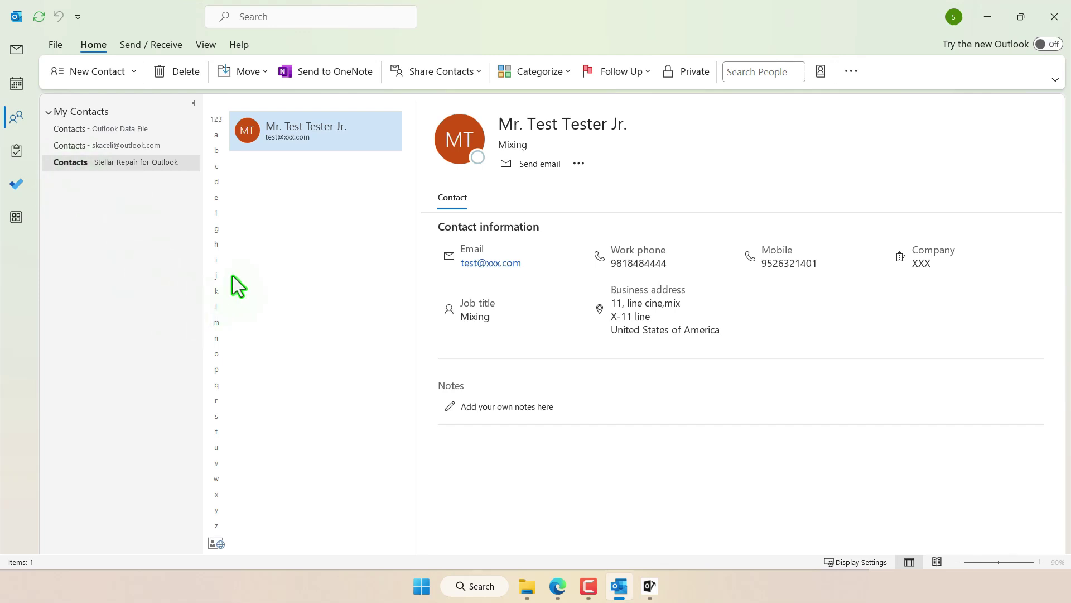
key(ctrl+1)
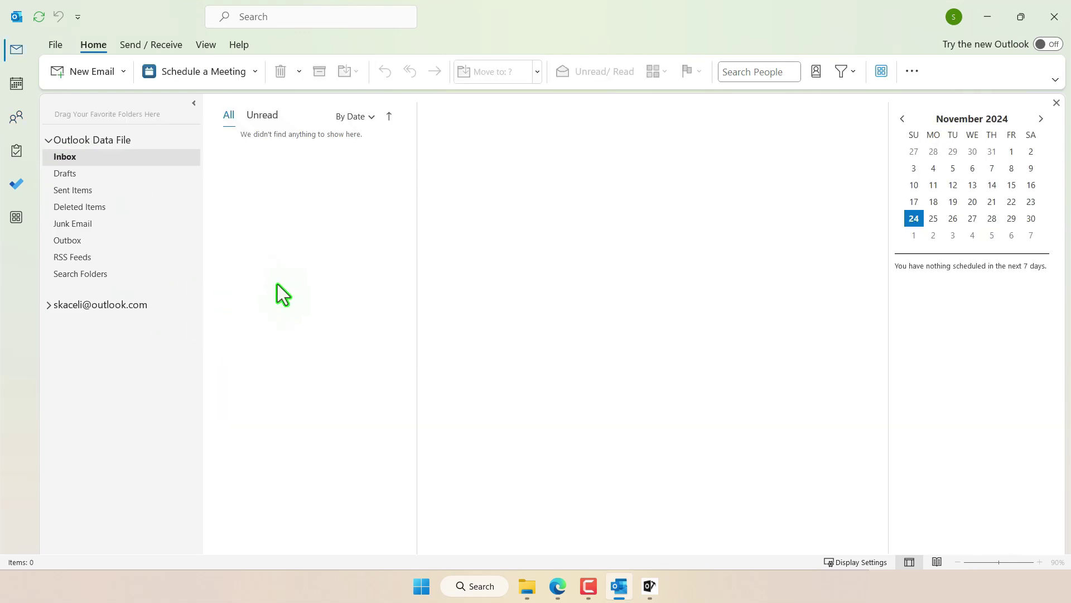
- Start the Import/Export wizard to import from an Outlook Data File (.pst)
click(55, 46)
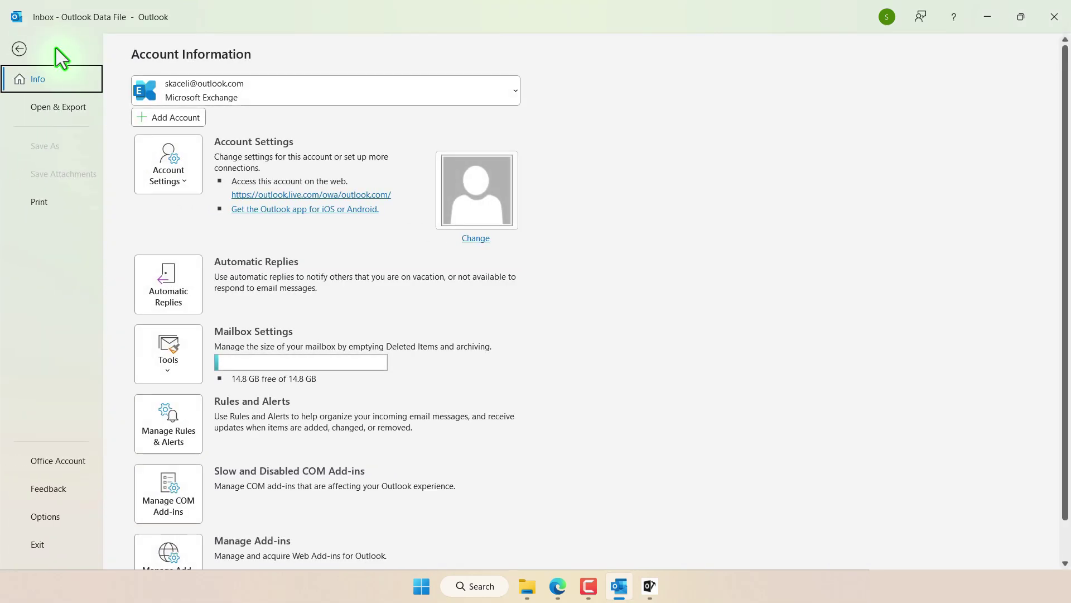
click(75, 112)
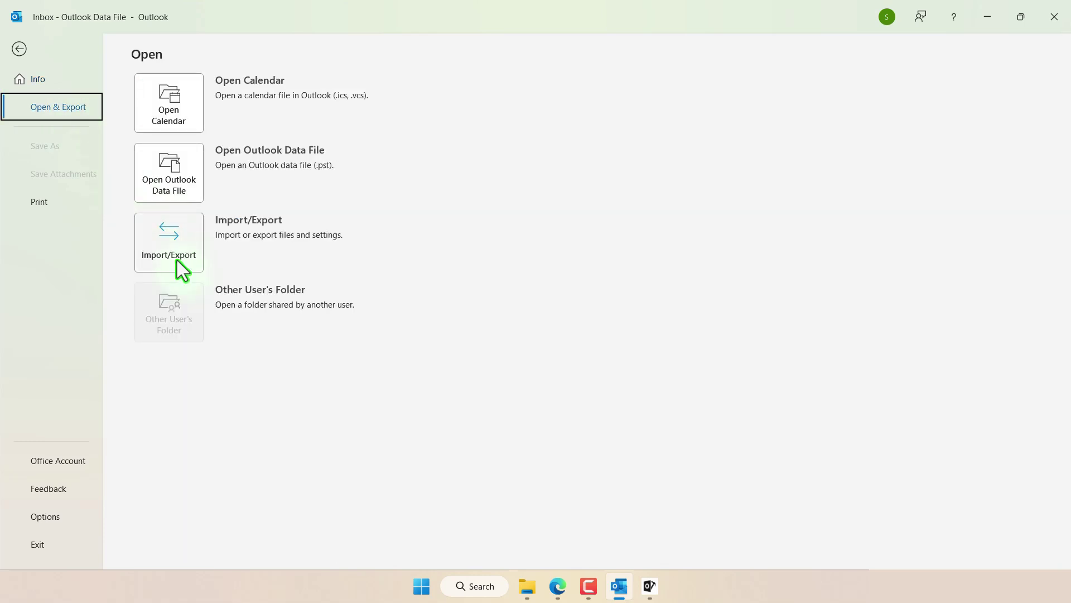
click(176, 259)
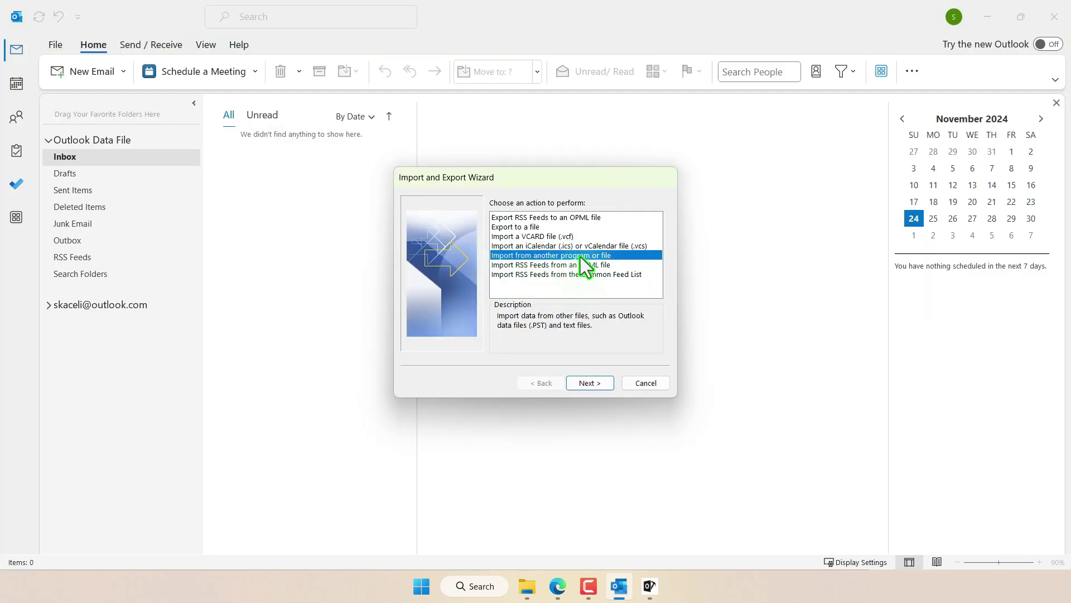
click(590, 383)
click(534, 228)
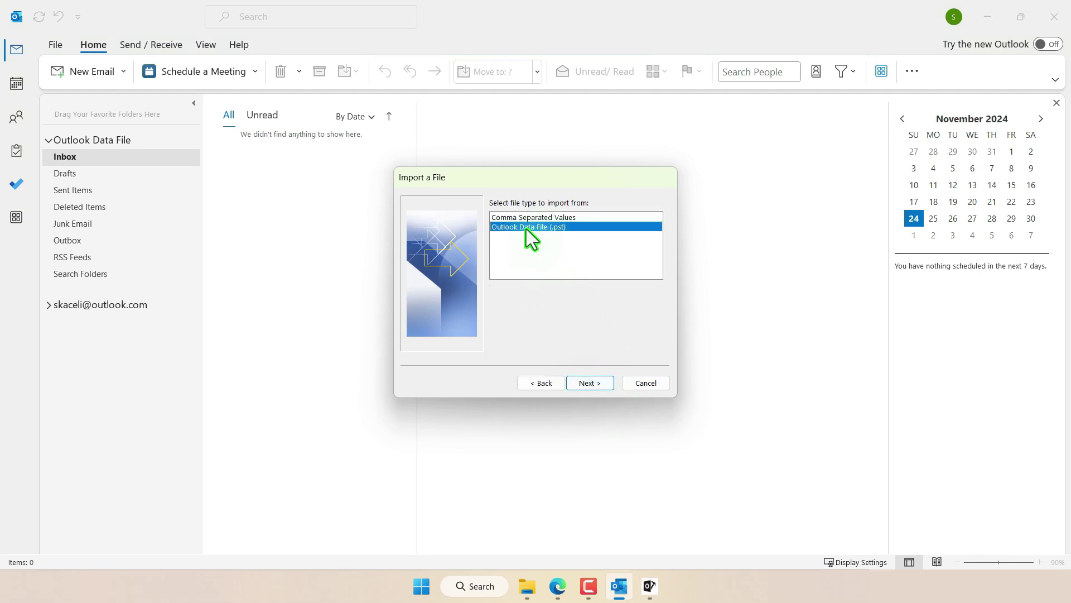
click(592, 385)
- Import the repaired PST with its subfolders, replacing duplicates, into the Outlook Data File
click(640, 221)
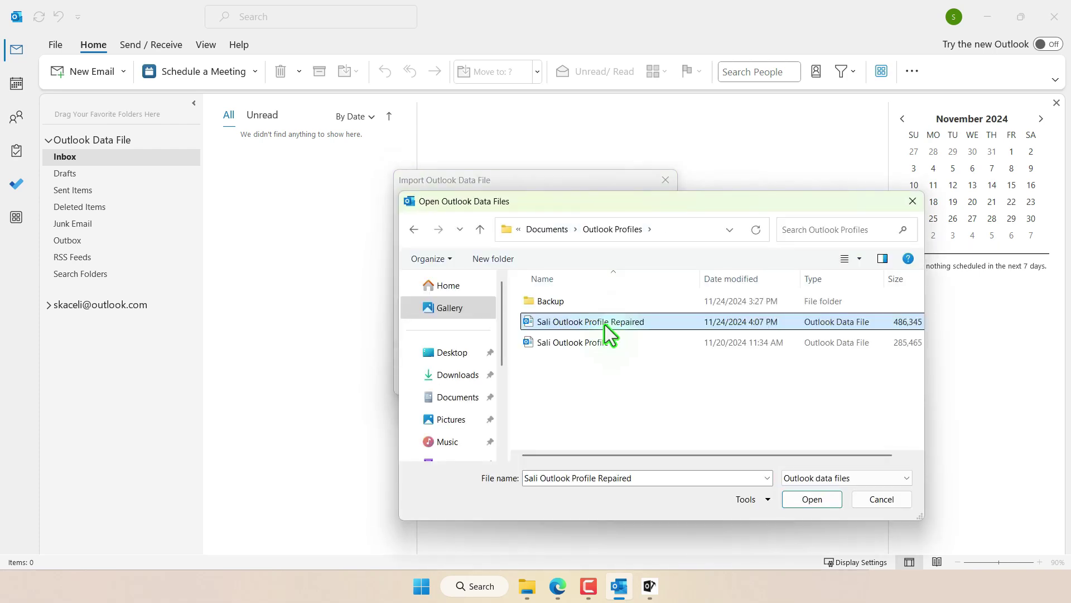
click(813, 500)
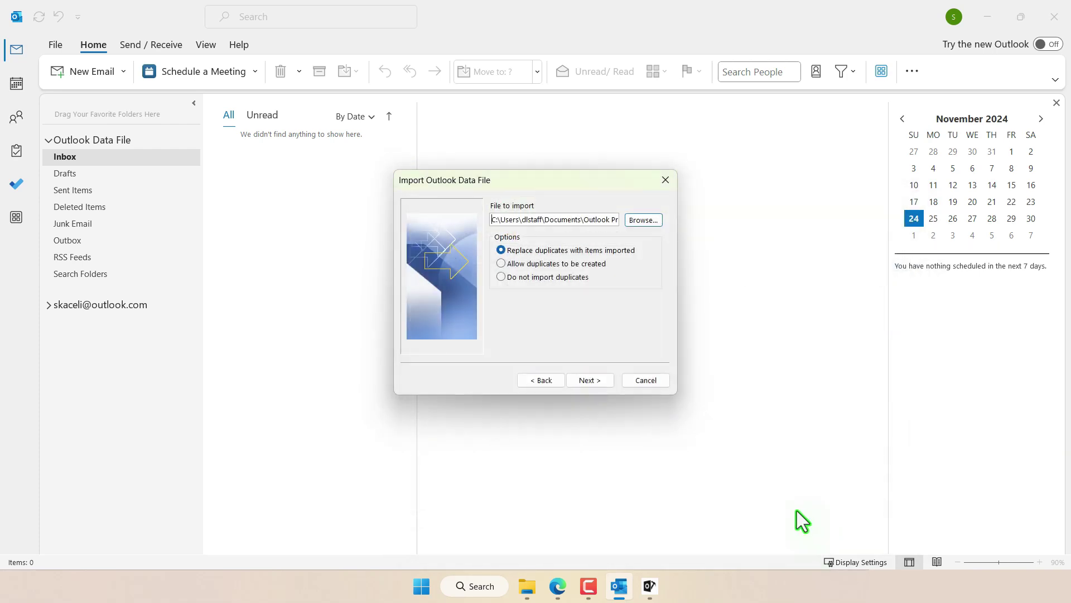
click(591, 381)
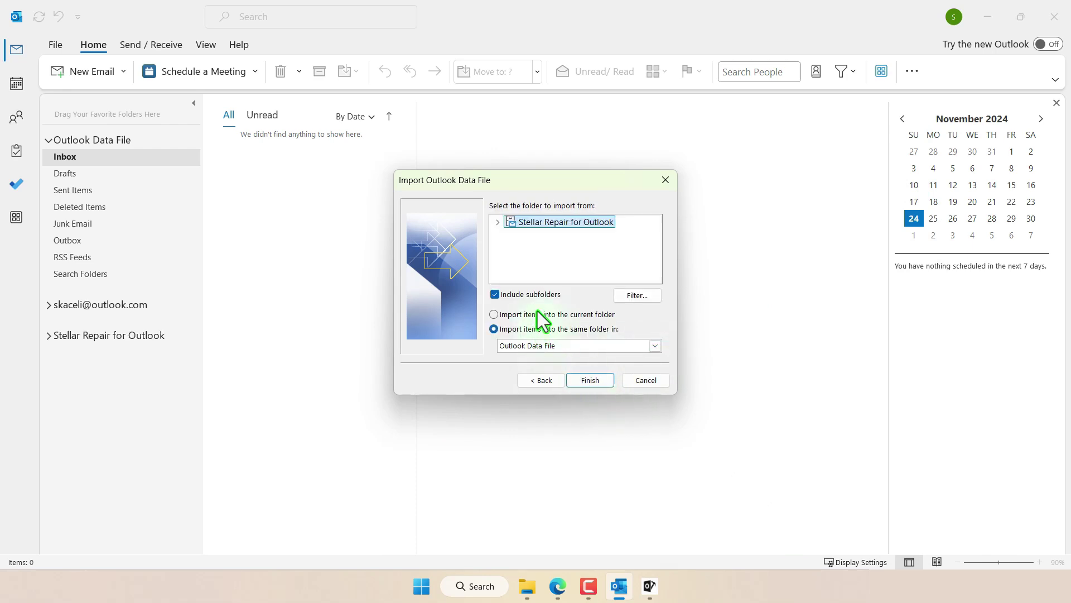
click(497, 222)
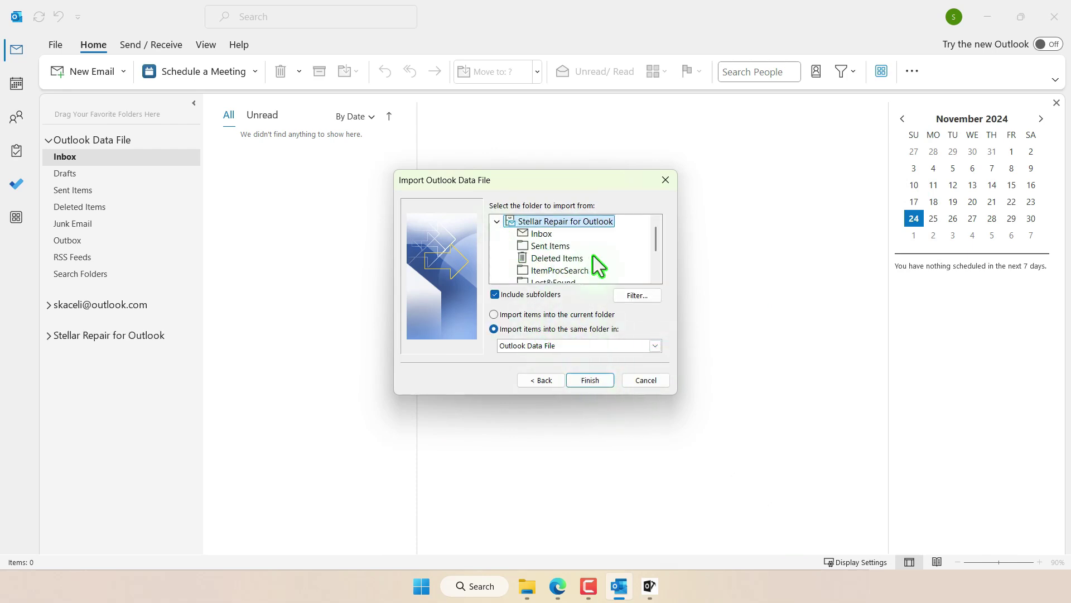
scroll(542, 273, down, 2)
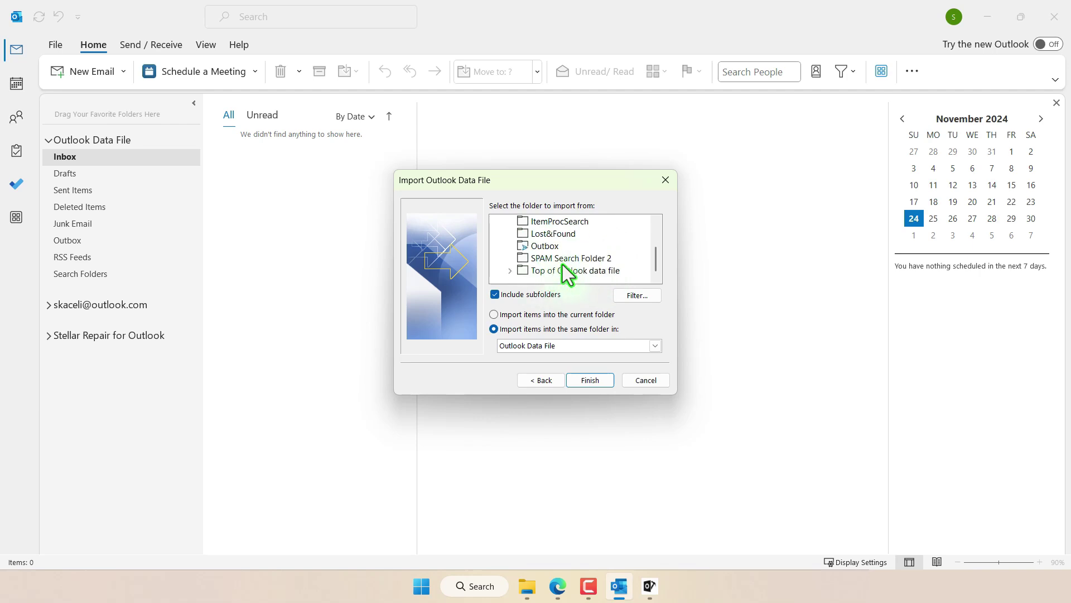
scroll(562, 266, up, 1)
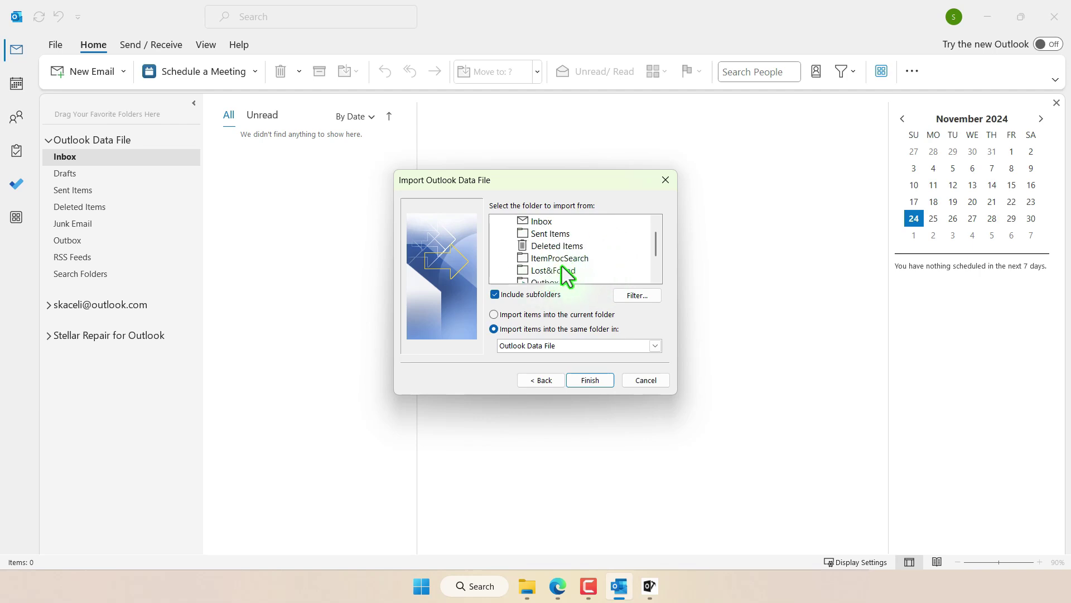
click(590, 381)
- Check the messages in several imported folders in the folder pane
click(89, 463)
scroll(79, 463, down, 2)
click(73, 444)
click(68, 459)
click(68, 477)
click(65, 493)
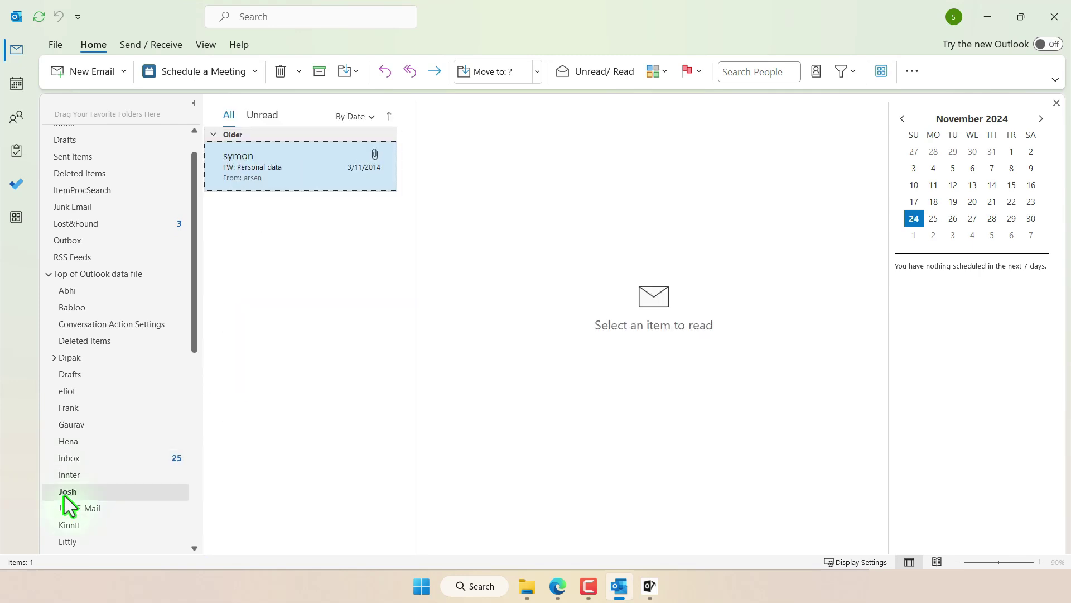
- View the imported Junk E-Mail folder, collapse Top of Outlook data file, and minimize Outlook
click(62, 511)
key(Left)
key(Left)
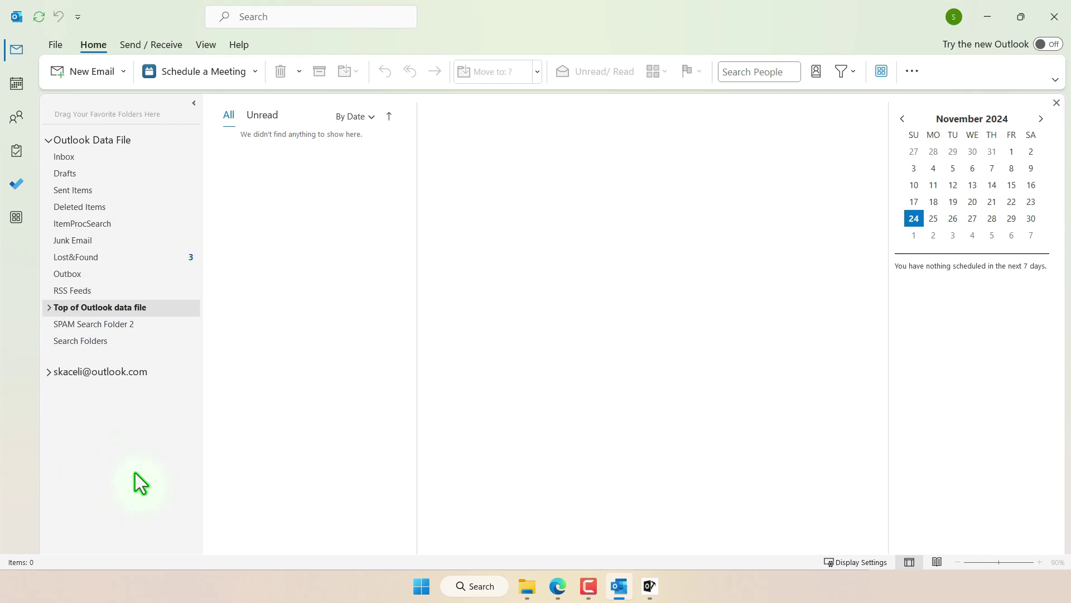
click(988, 17)
- Bring Edge forward on the stellarinfo.com outlook-pst-file-recovery page and select the STELLAR REPAIR FOR OUTLOOK heading
click(39, 53)
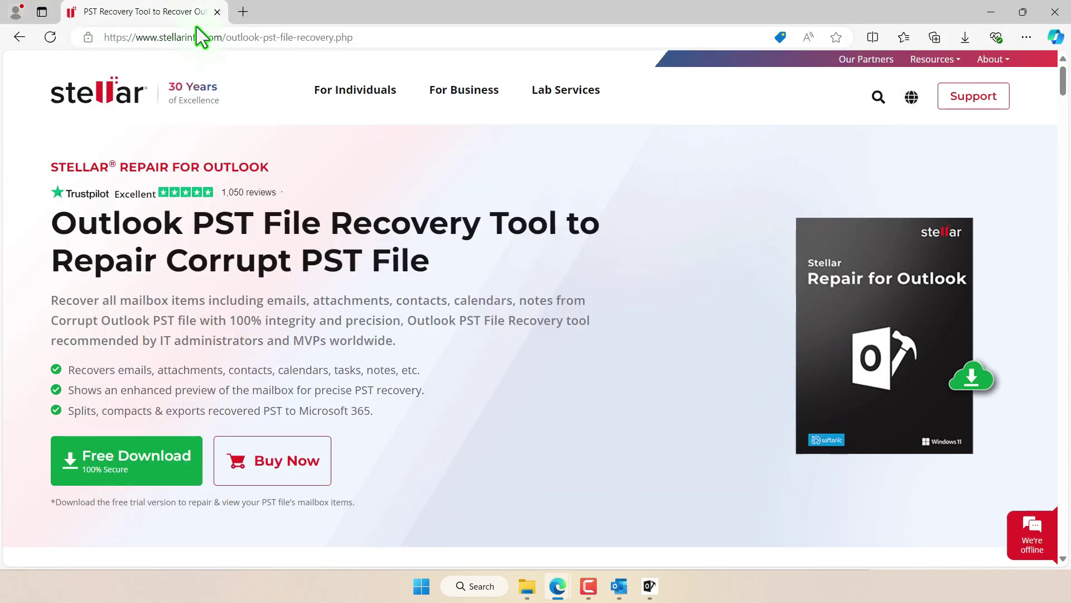
click(222, 42)
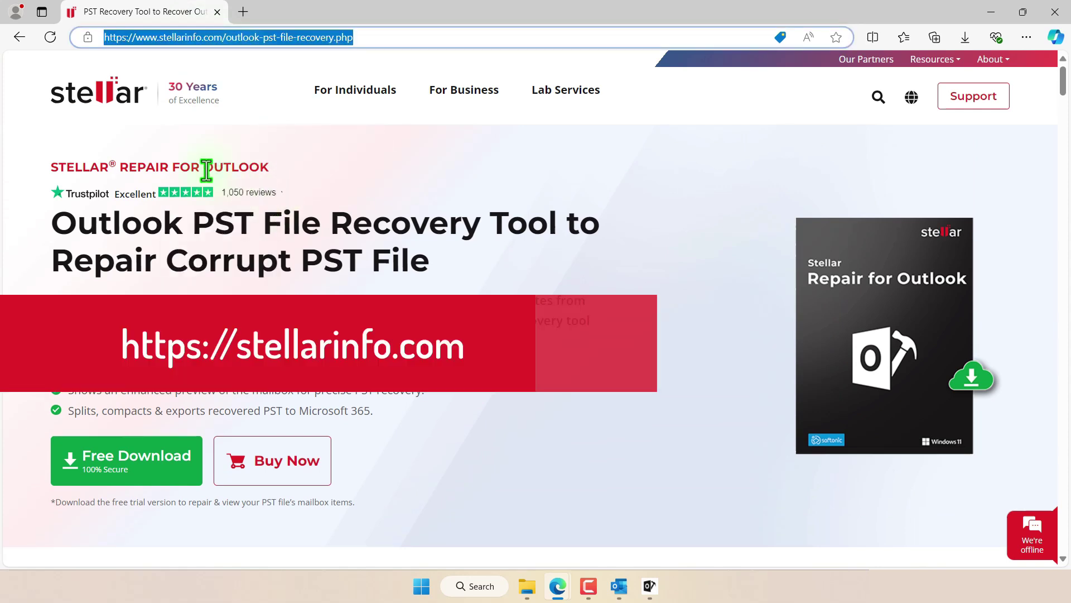
click(91, 166)
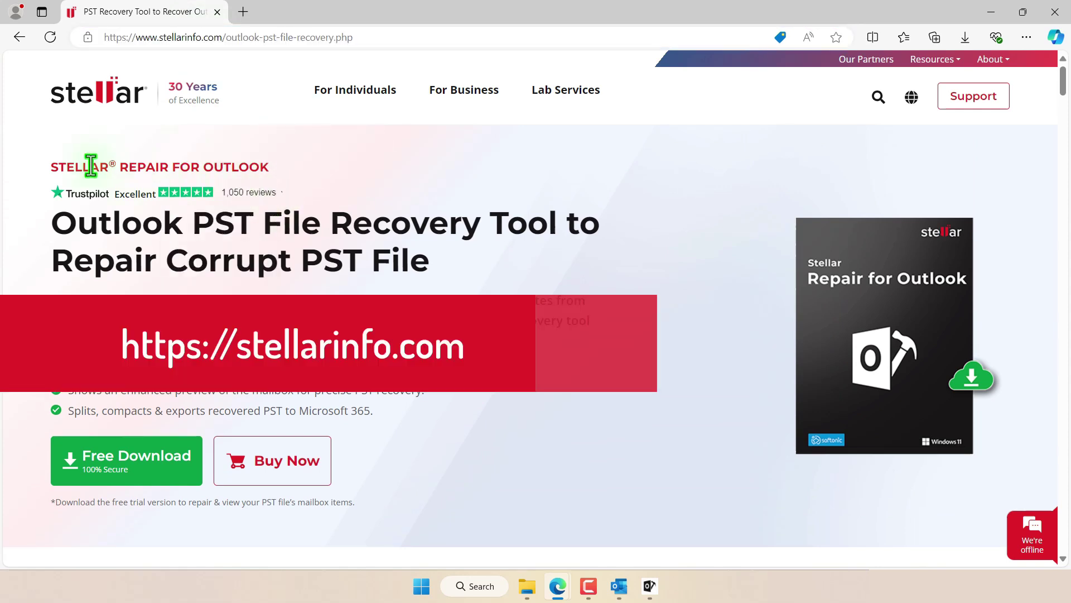
triple_click(222, 168)
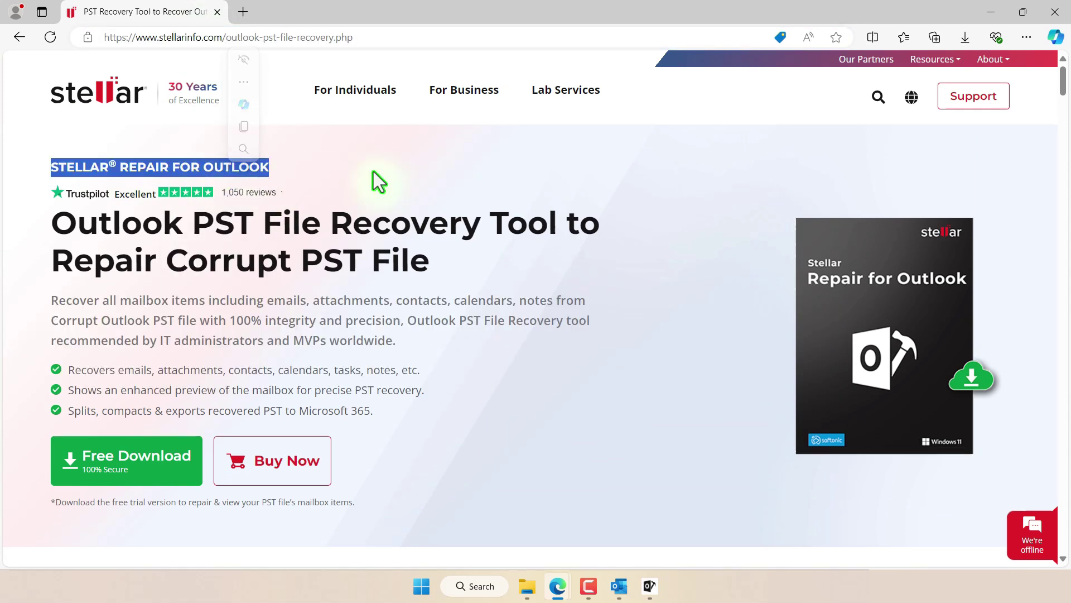